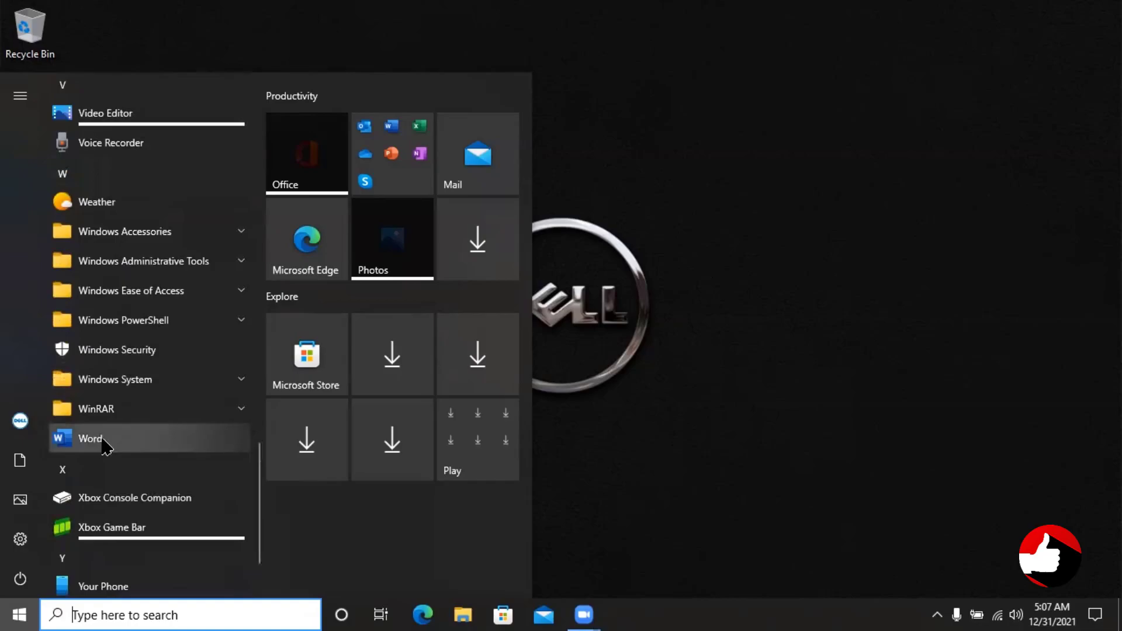
- Launch Word with a blank document and close the window again
{"action": "left_click", "coordinate": [105, 444]}
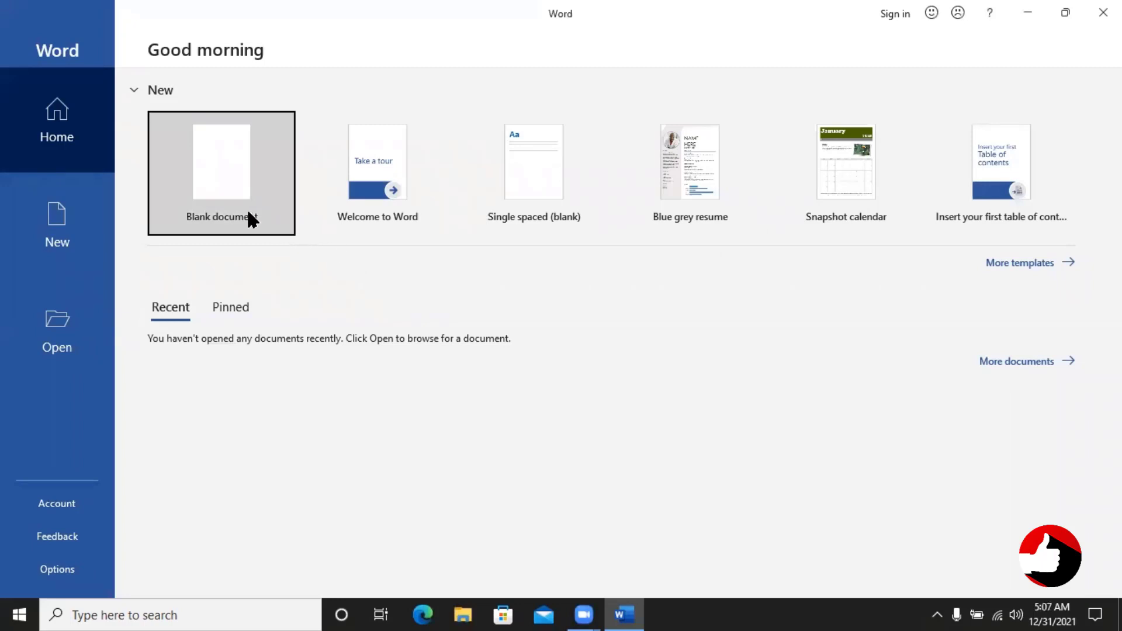
{"action": "left_click", "coordinate": [212, 188]}
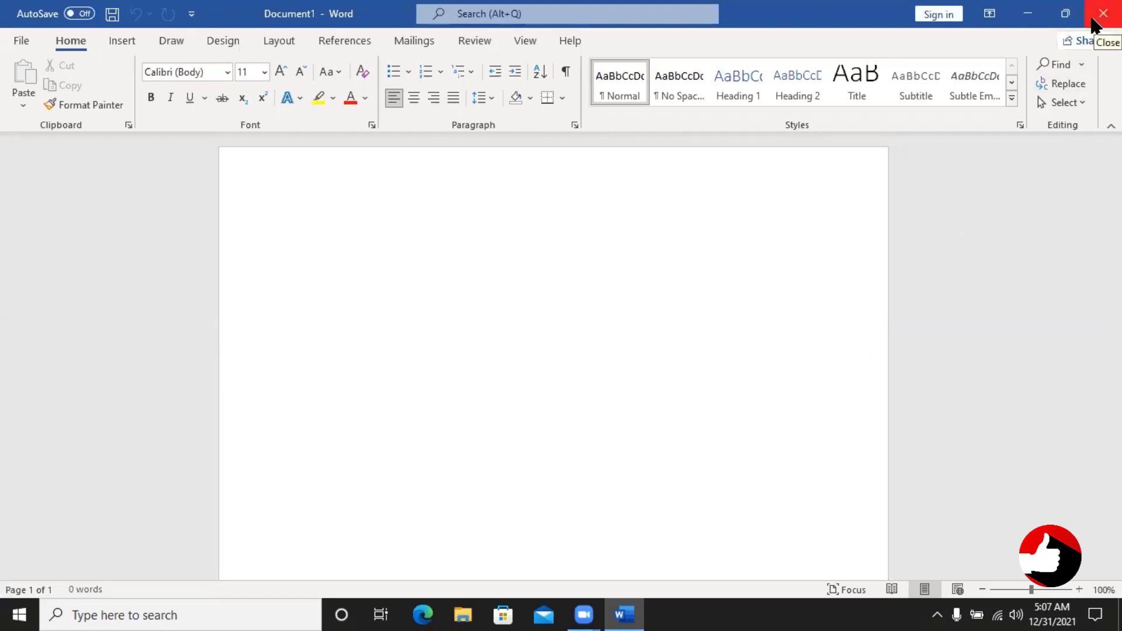
{"action": "left_click", "coordinate": [1103, 14]}
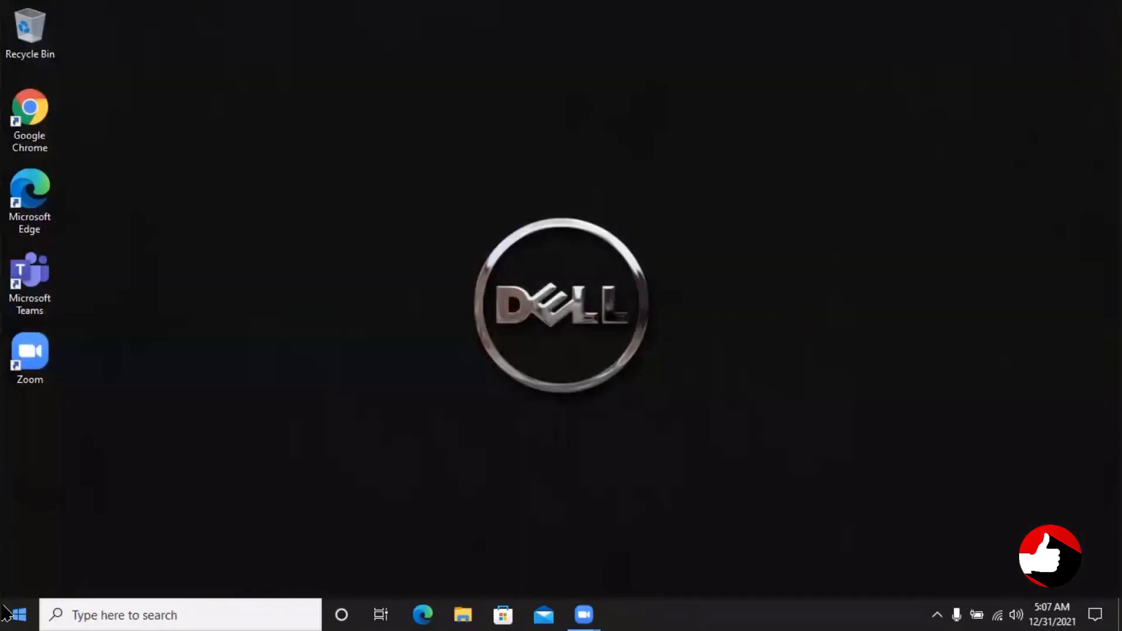
- Launch Word again, create a blank document, and minimize and restore its window
{"action": "key", "text": "super"}
{"action": "scroll", "coordinate": [120, 388], "scroll_direction": "down", "scroll_amount": 10}
{"action": "scroll", "coordinate": [120, 388], "scroll_direction": "down", "scroll_amount": 5}
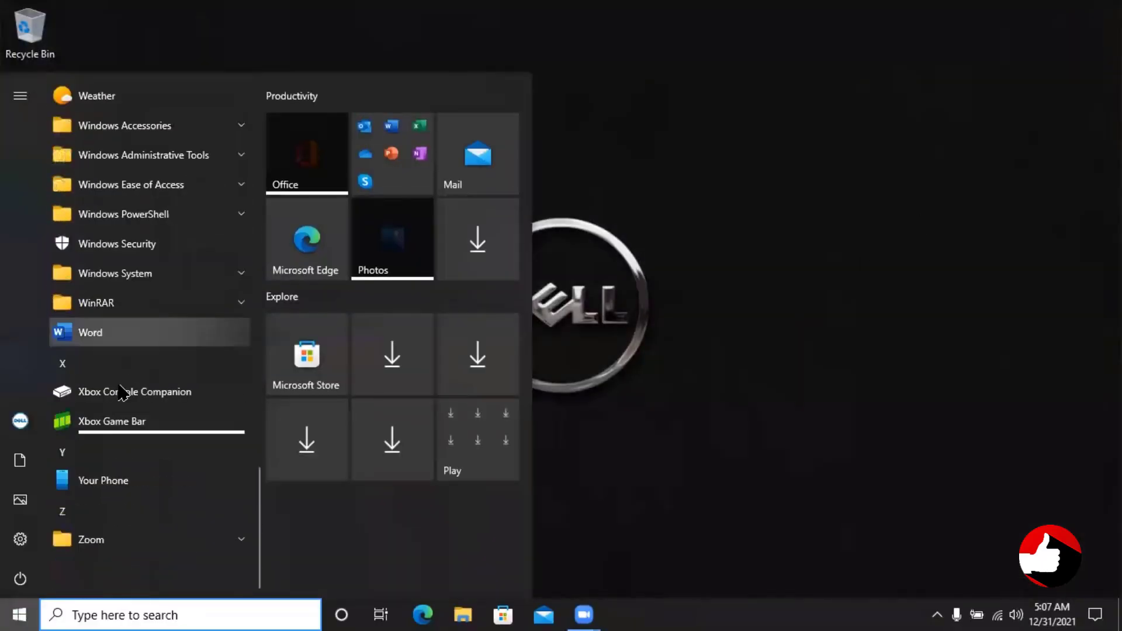
{"action": "left_click", "coordinate": [114, 341]}
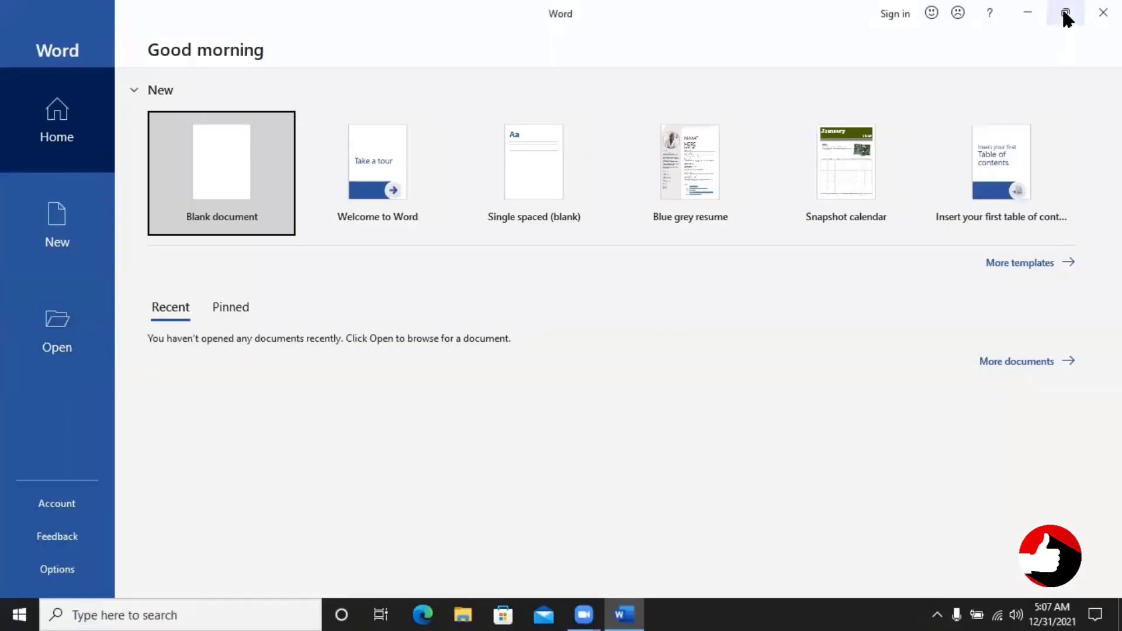
{"action": "left_click", "coordinate": [1064, 15]}
{"action": "left_click", "coordinate": [911, 141]}
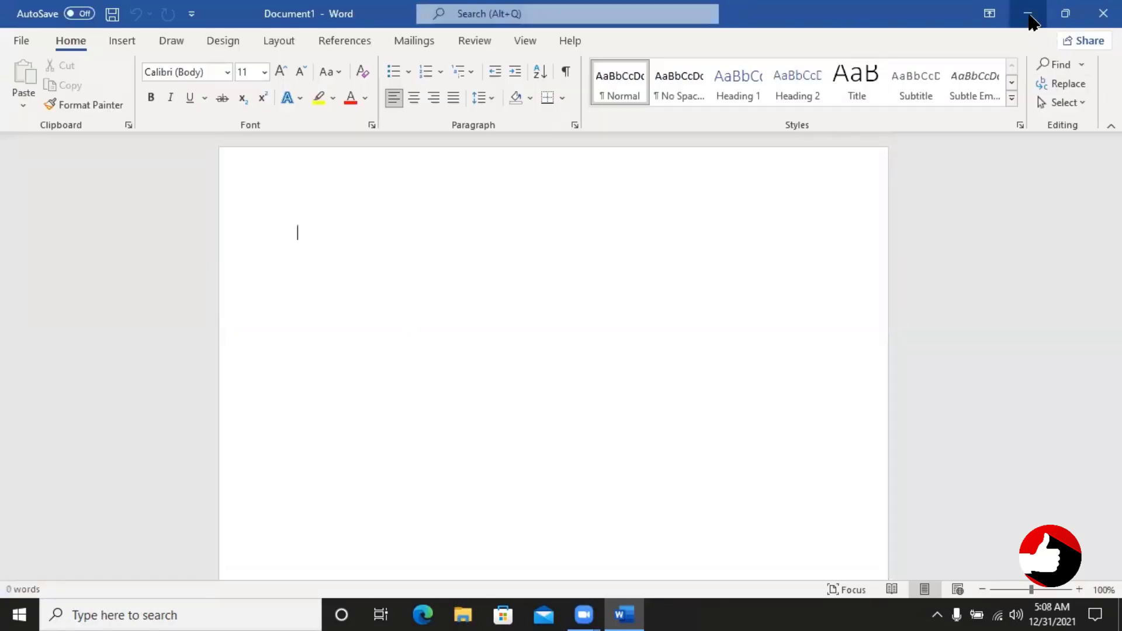
{"action": "left_click", "coordinate": [1029, 16]}
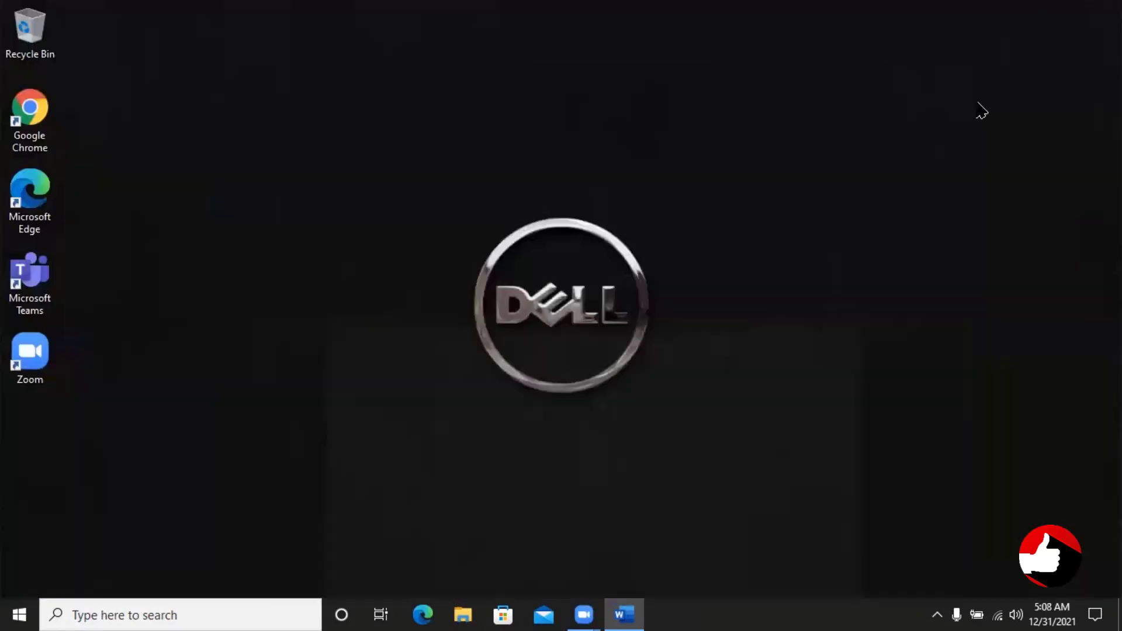
{"action": "left_click", "coordinate": [624, 612]}
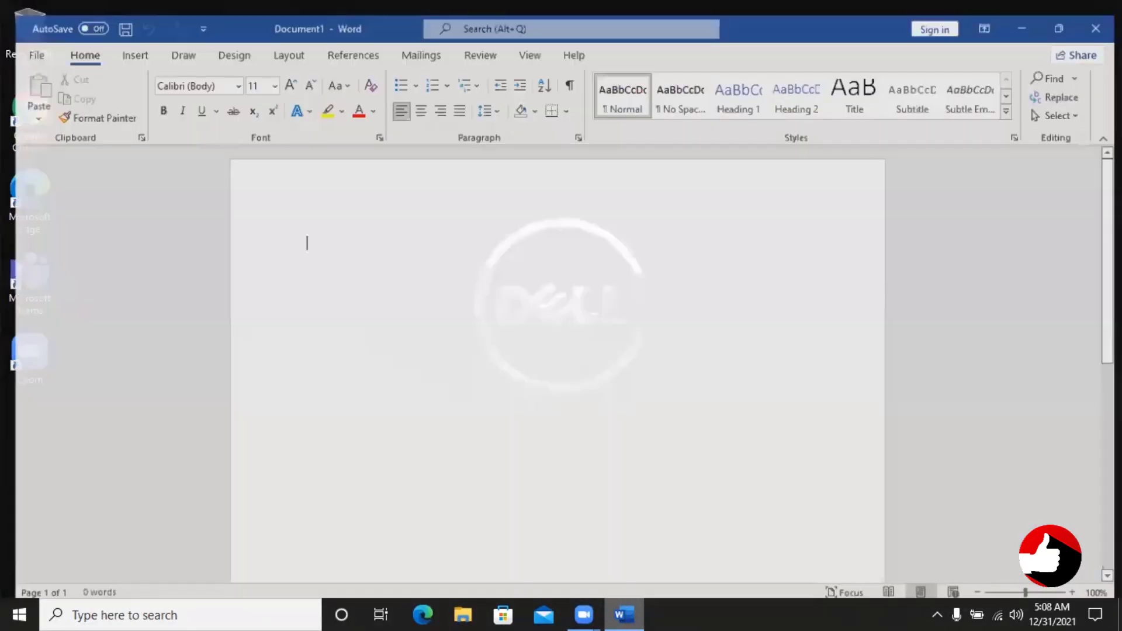
- Switch the ribbon display to Auto-hide Ribbon, to Show Tabs, and back to Show Tabs and Commands
{"action": "left_click", "coordinate": [989, 15]}
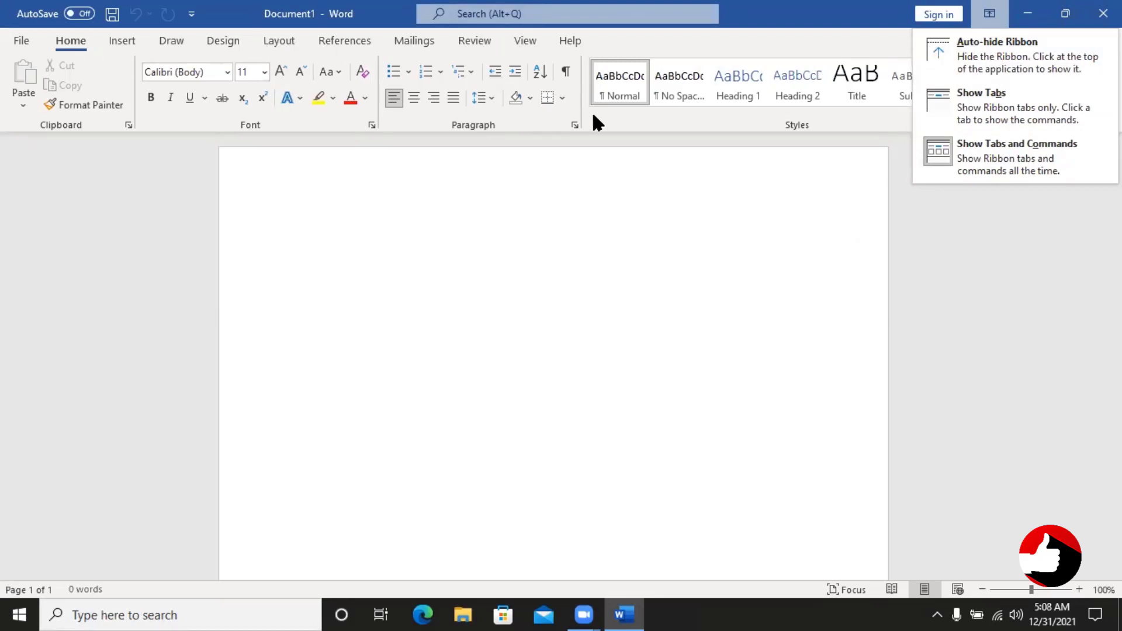
{"action": "left_click", "coordinate": [976, 52]}
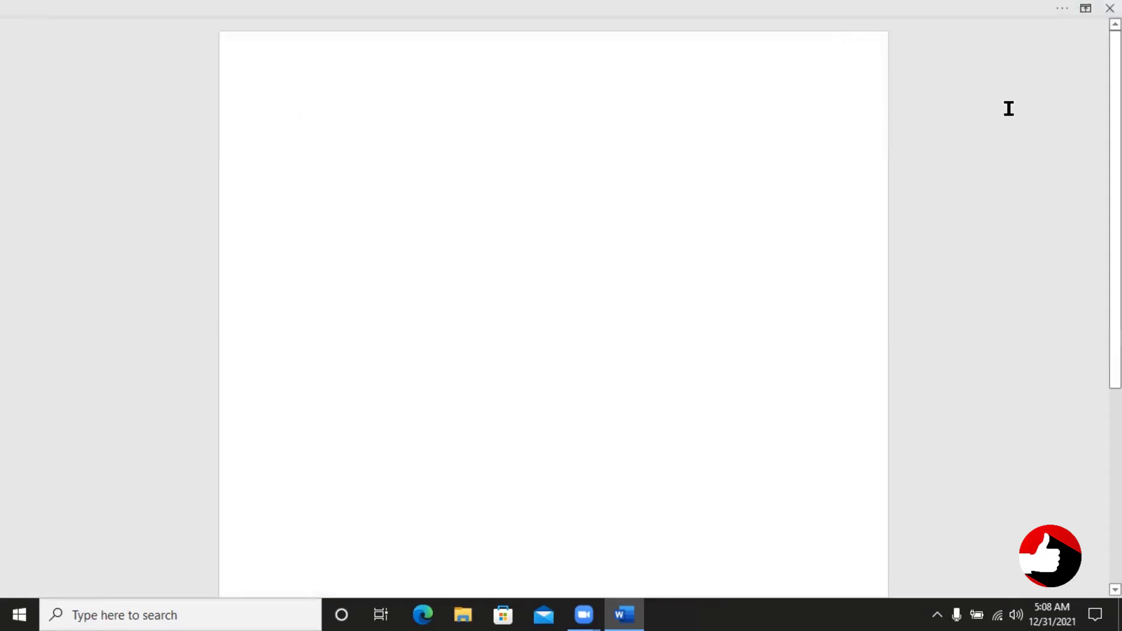
{"action": "left_click", "coordinate": [1086, 10]}
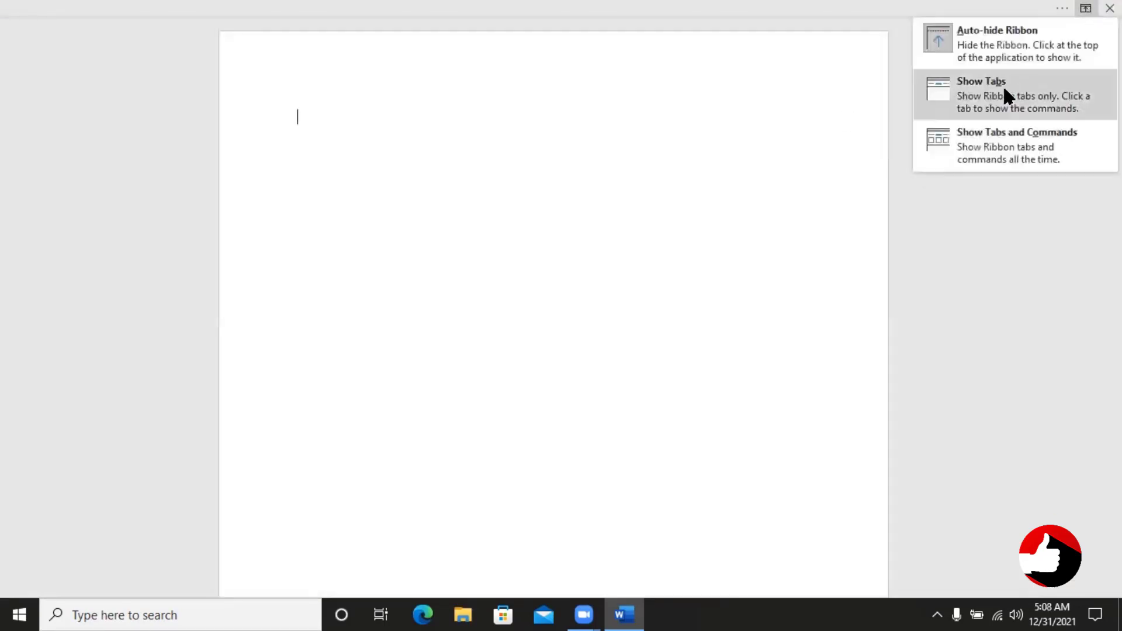
{"action": "left_click", "coordinate": [980, 88]}
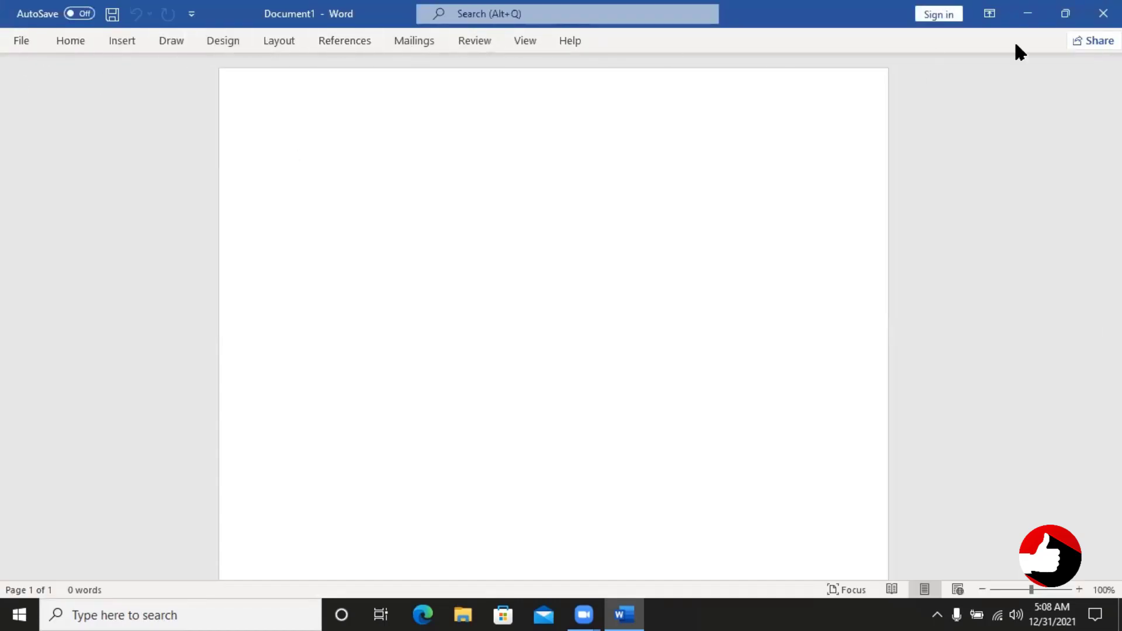
{"action": "left_click", "coordinate": [989, 14]}
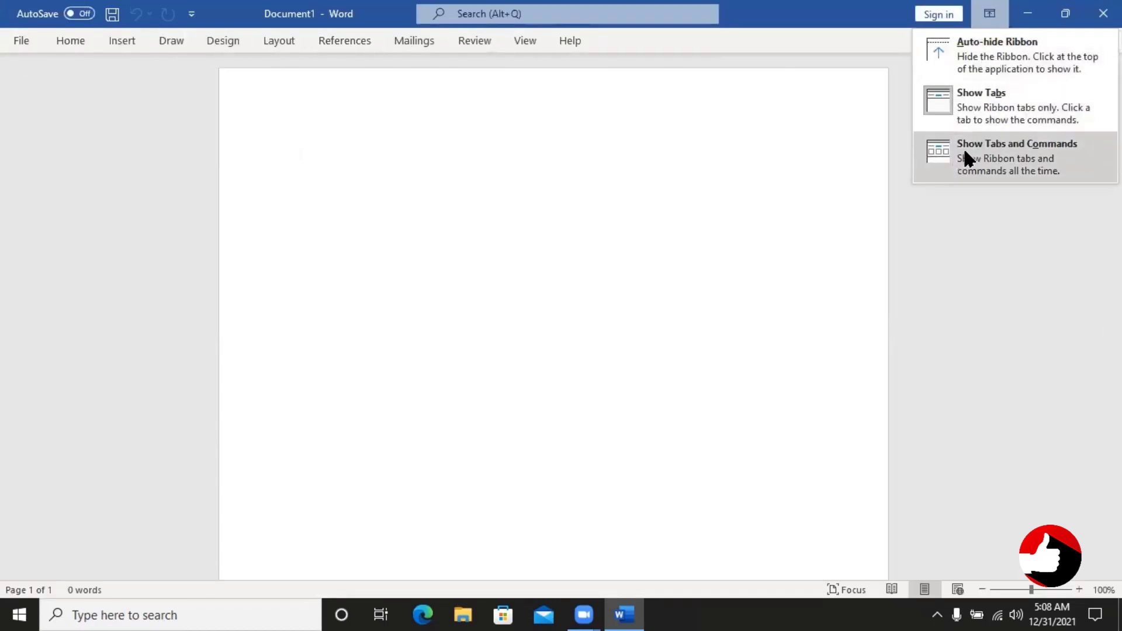
{"action": "left_click", "coordinate": [1042, 148]}
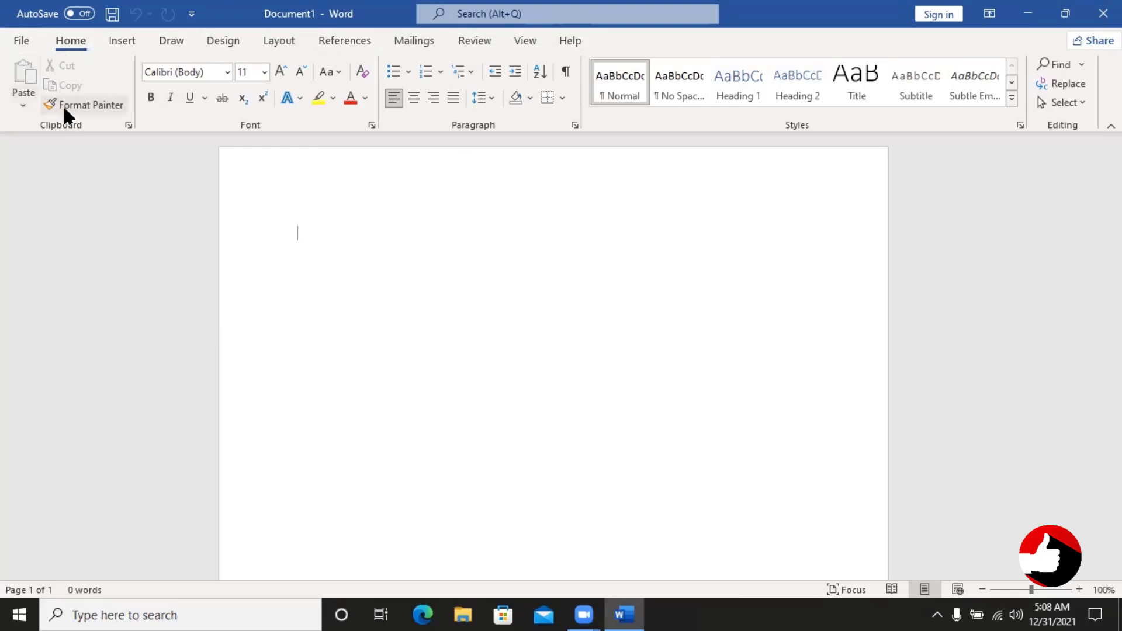
- Look through the Insert, Draw, Design and Layout command groups and return to the Home commands
{"action": "left_click", "coordinate": [127, 42]}
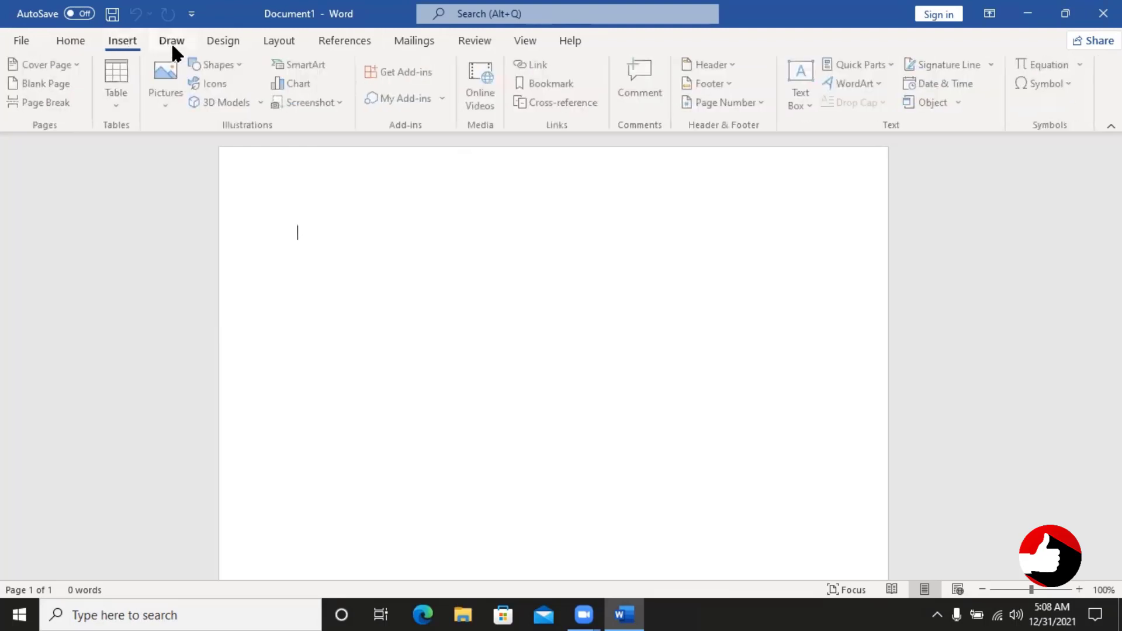
{"action": "left_click", "coordinate": [173, 41]}
{"action": "left_click", "coordinate": [216, 40]}
{"action": "left_click", "coordinate": [279, 43]}
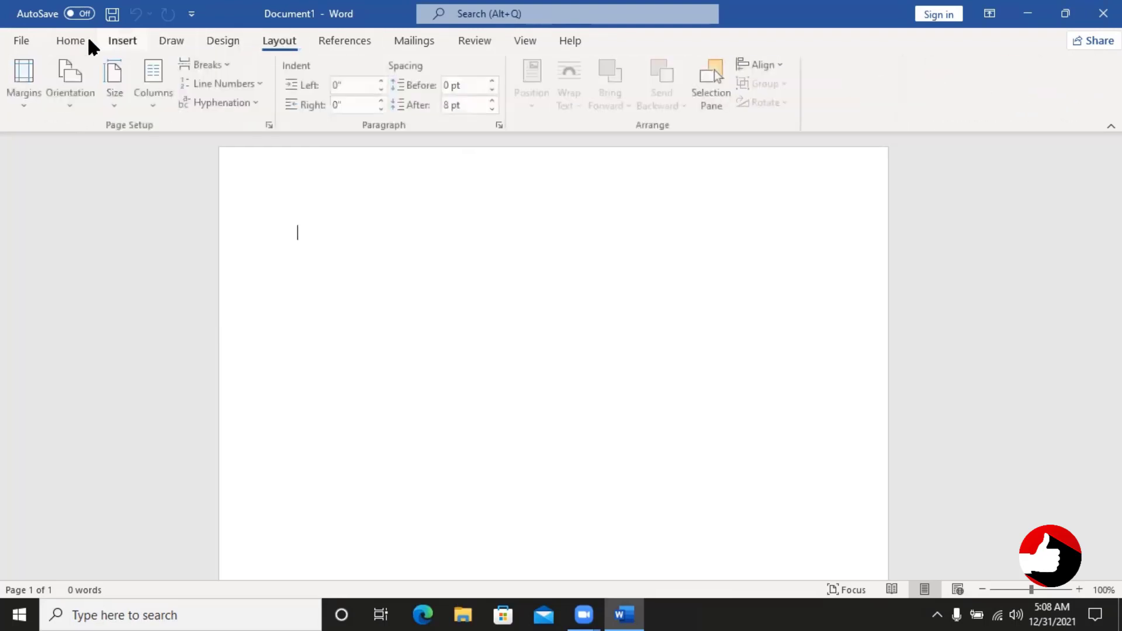
{"action": "left_click", "coordinate": [71, 41]}
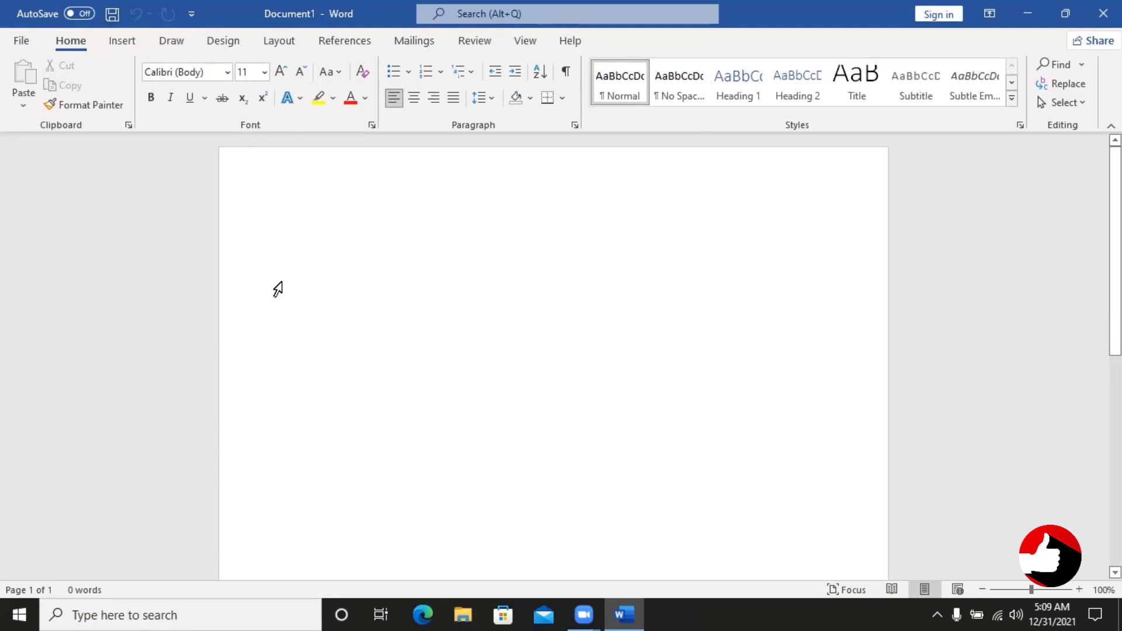
- Save the blank document to the Desktop as a Word Document named Doc1
{"action": "left_click", "coordinate": [113, 14]}
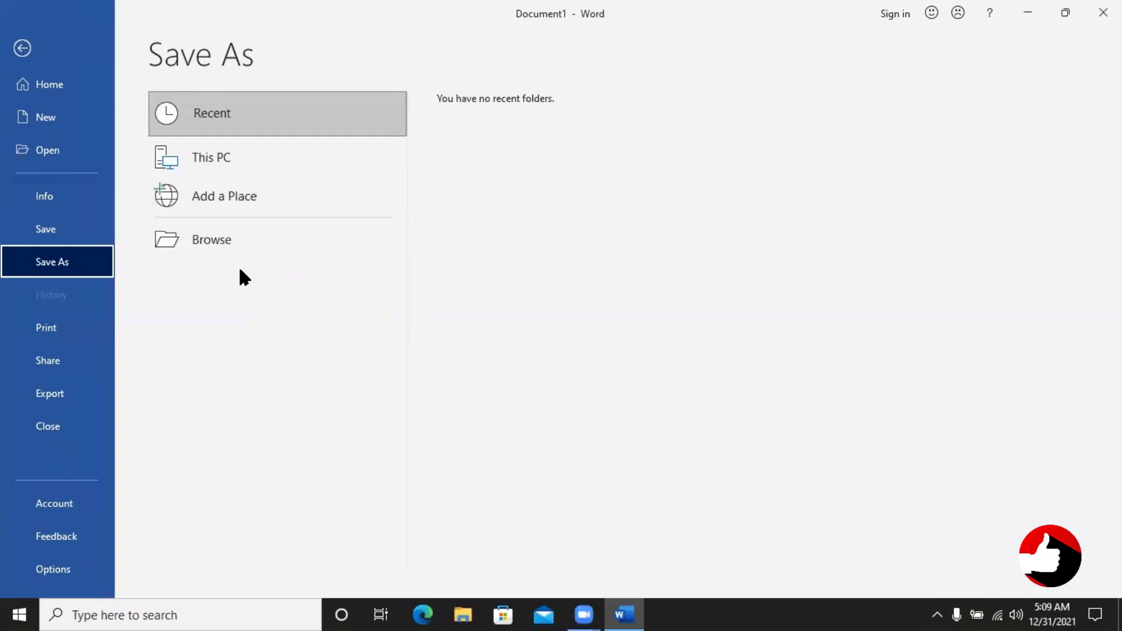
{"action": "left_click", "coordinate": [202, 240]}
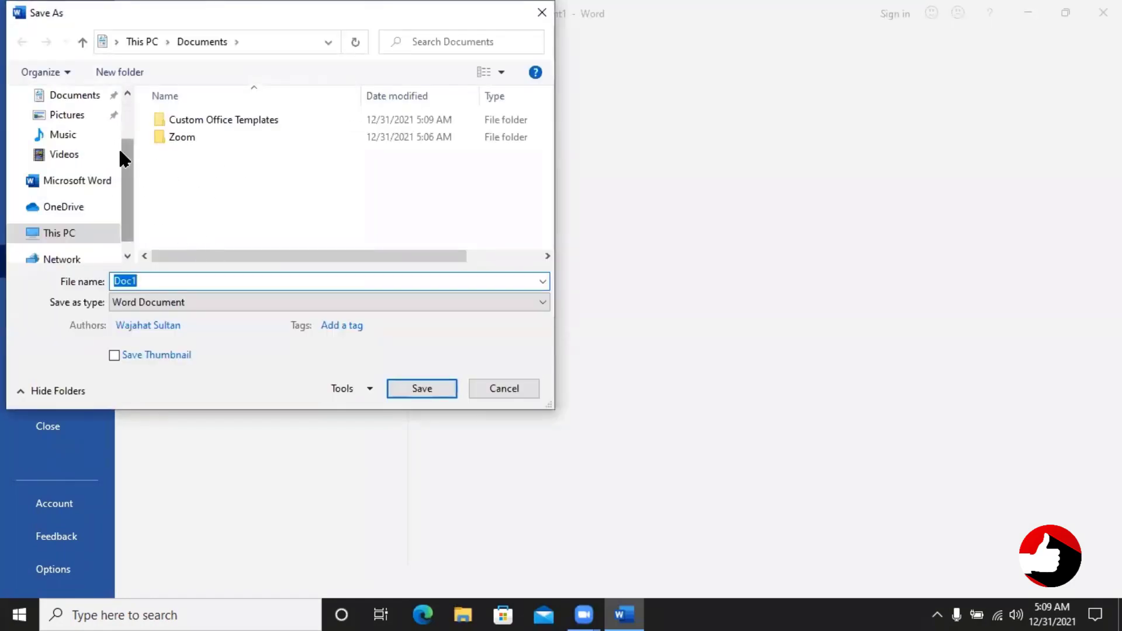
{"action": "left_click_drag", "start_coordinate": [119, 152], "coordinate": [122, 107]}
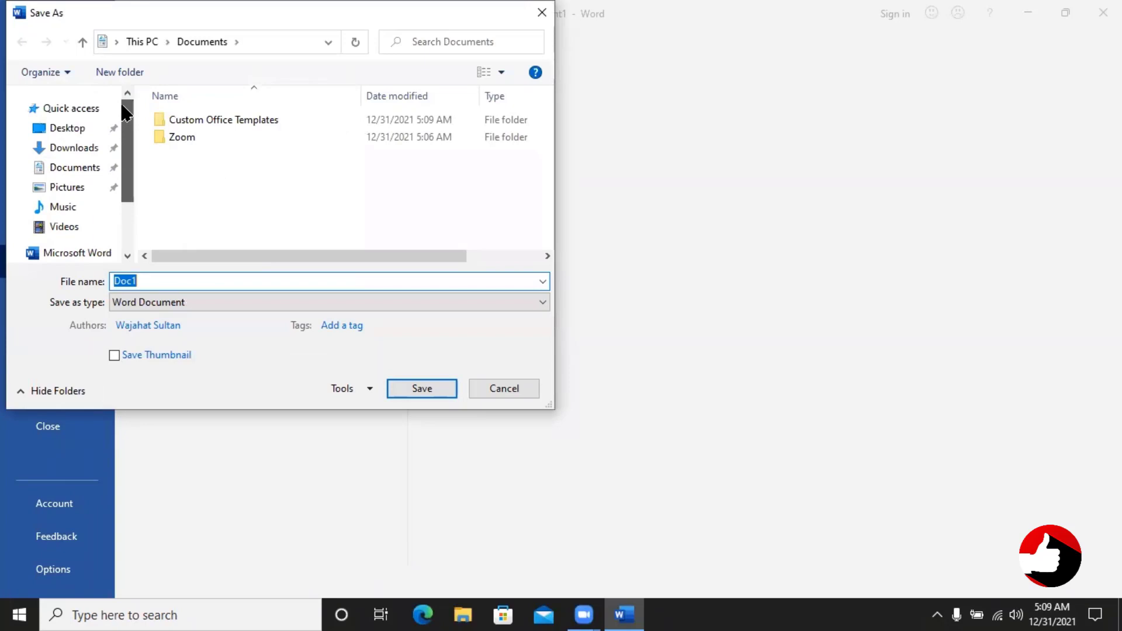
{"action": "left_click", "coordinate": [74, 129]}
{"action": "double_click", "coordinate": [142, 281]}
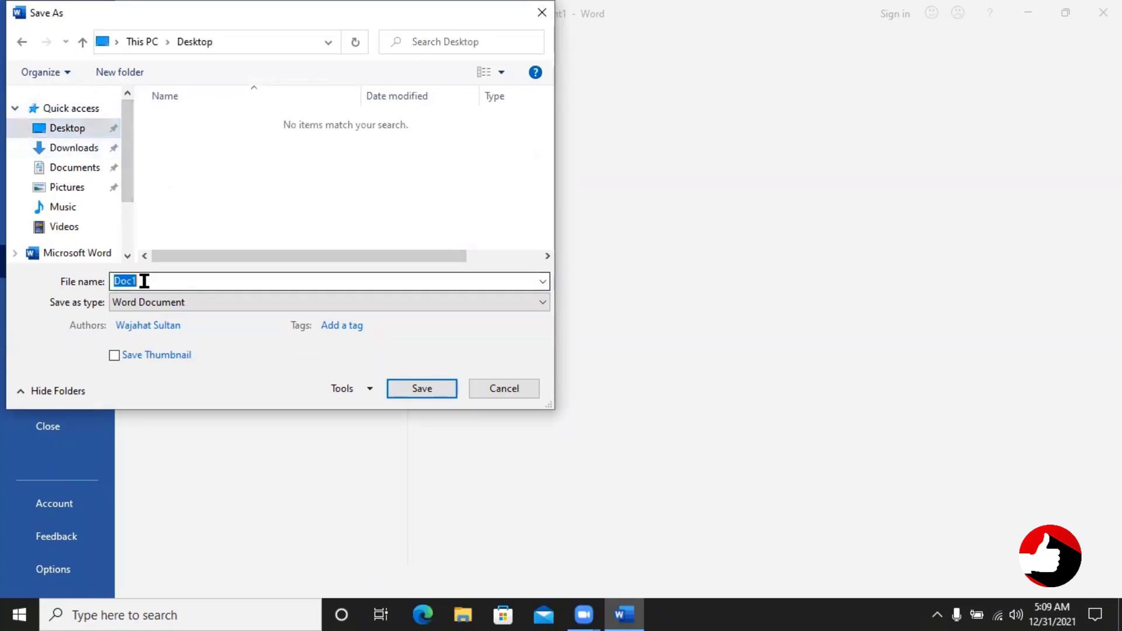
{"action": "left_click", "coordinate": [159, 281]}
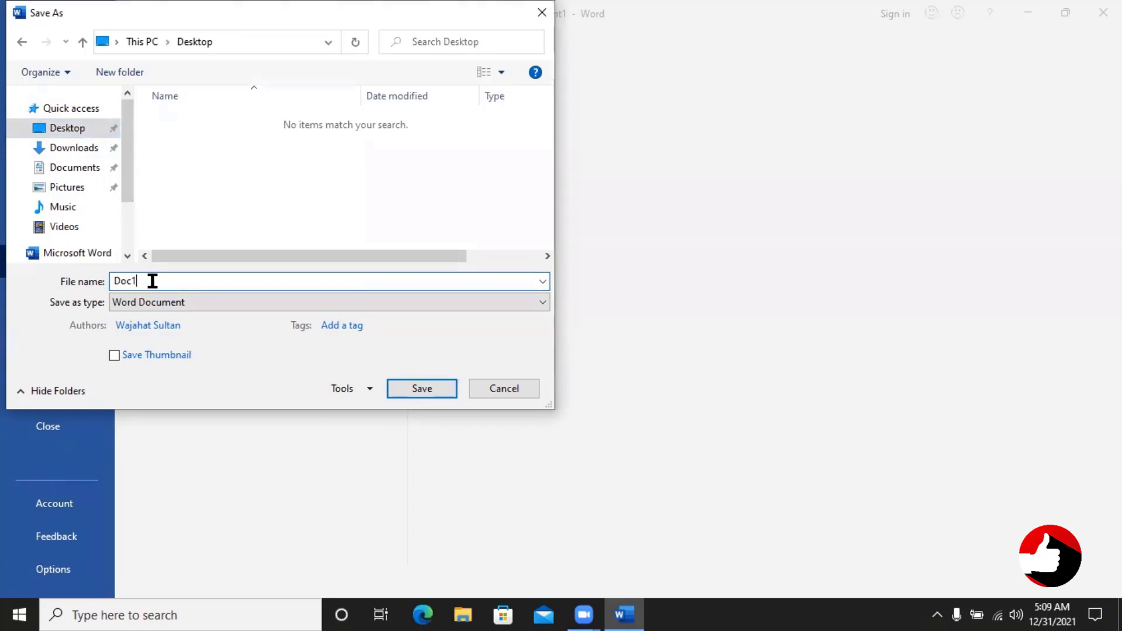
{"action": "left_click_drag", "start_coordinate": [150, 281], "coordinate": [102, 282]}
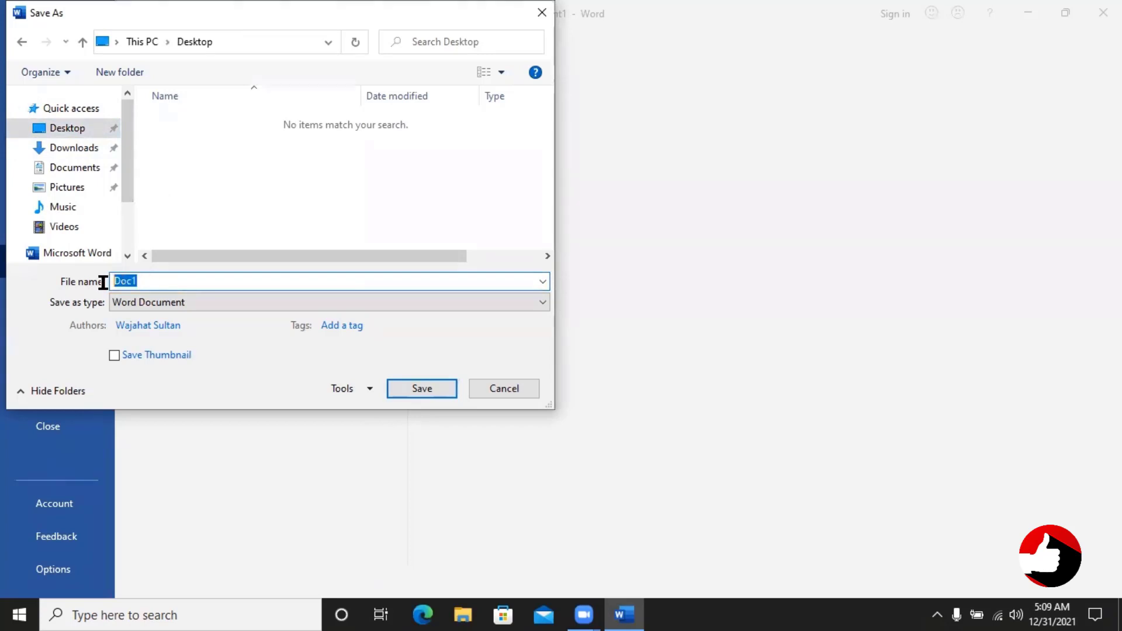
{"action": "left_click", "coordinate": [420, 387]}
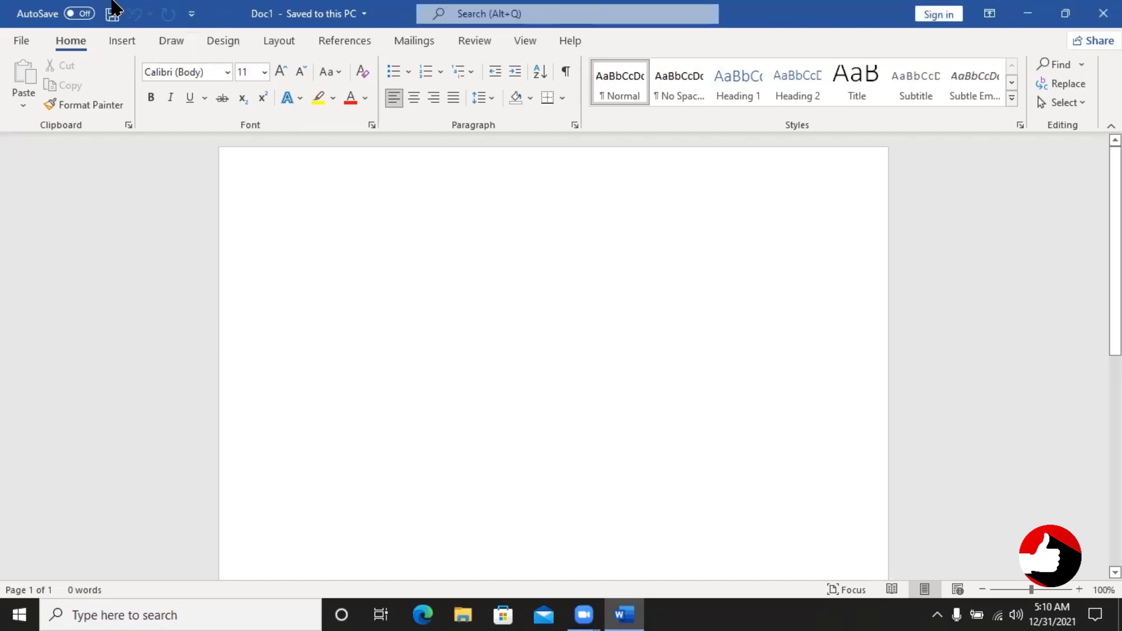
- Add the Open command to the Quick Access Toolbar and remove it again
{"action": "left_click", "coordinate": [193, 16]}
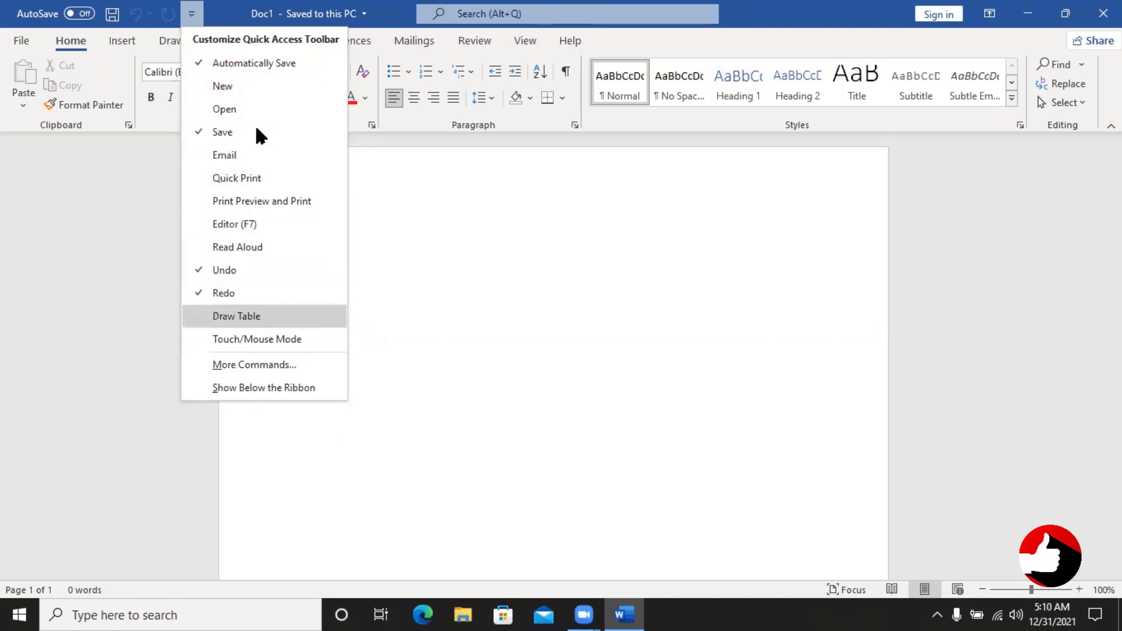
{"action": "key", "text": "Escape"}
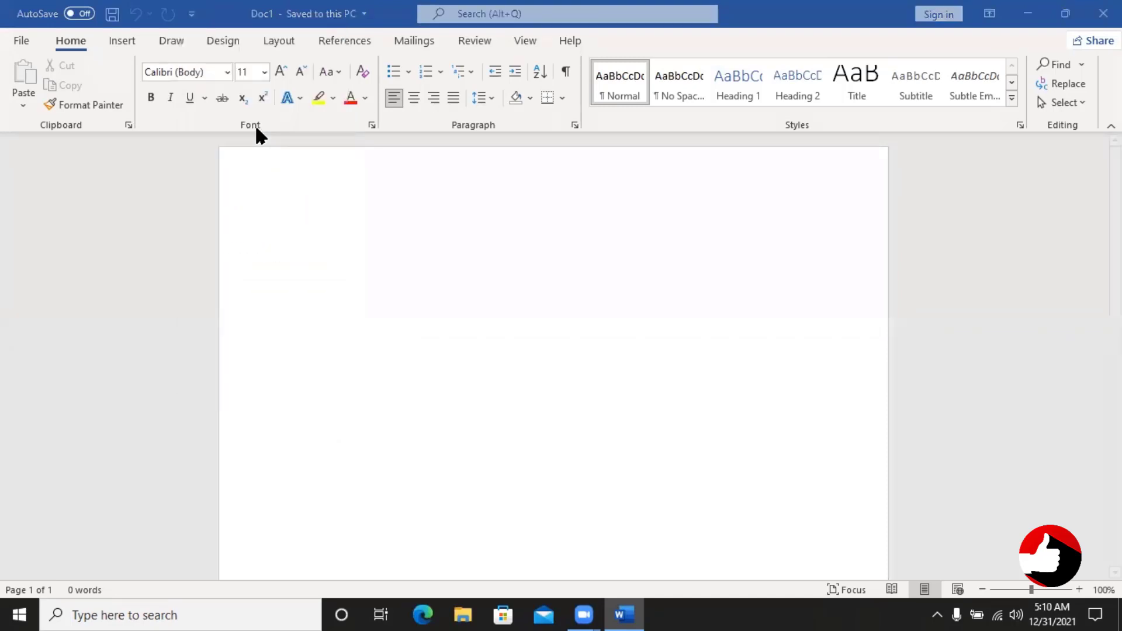
{"action": "left_click", "coordinate": [191, 14]}
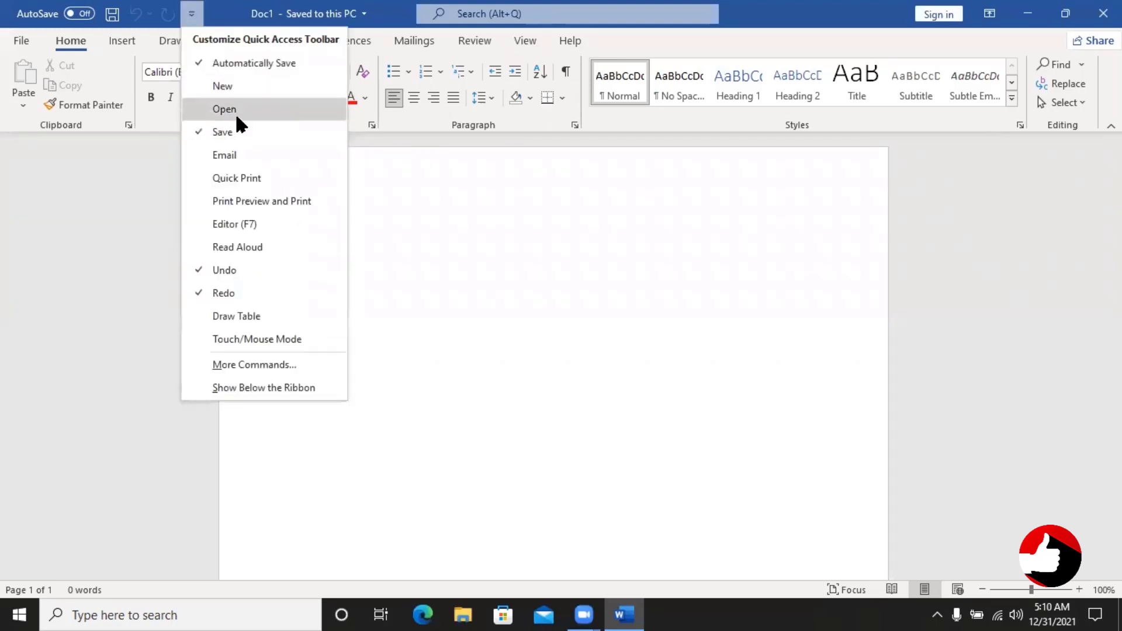
{"action": "left_click", "coordinate": [231, 103]}
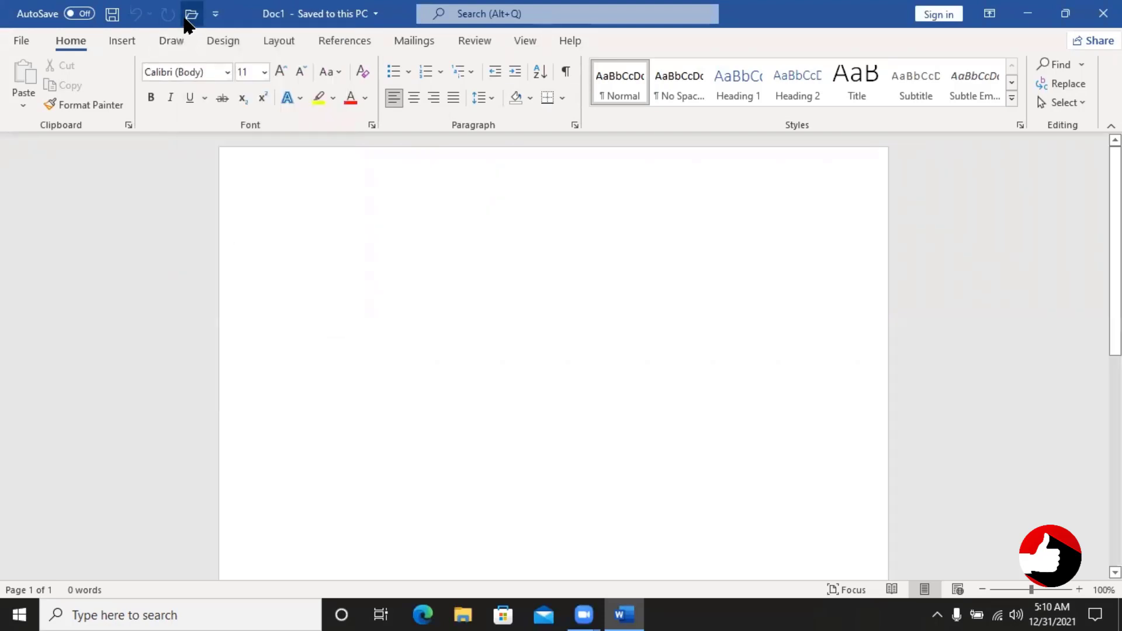
{"action": "left_click", "coordinate": [215, 13]}
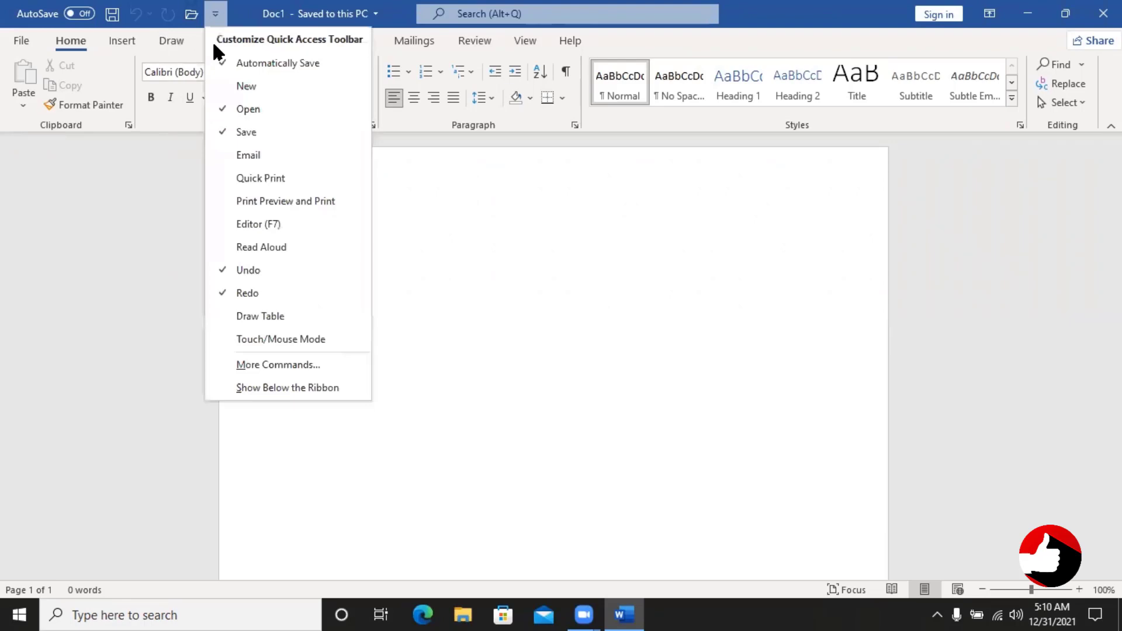
{"action": "left_click", "coordinate": [226, 107]}
- Add the Print Preview and Print command to the Quick Access Toolbar and remove it again
{"action": "left_click", "coordinate": [193, 12]}
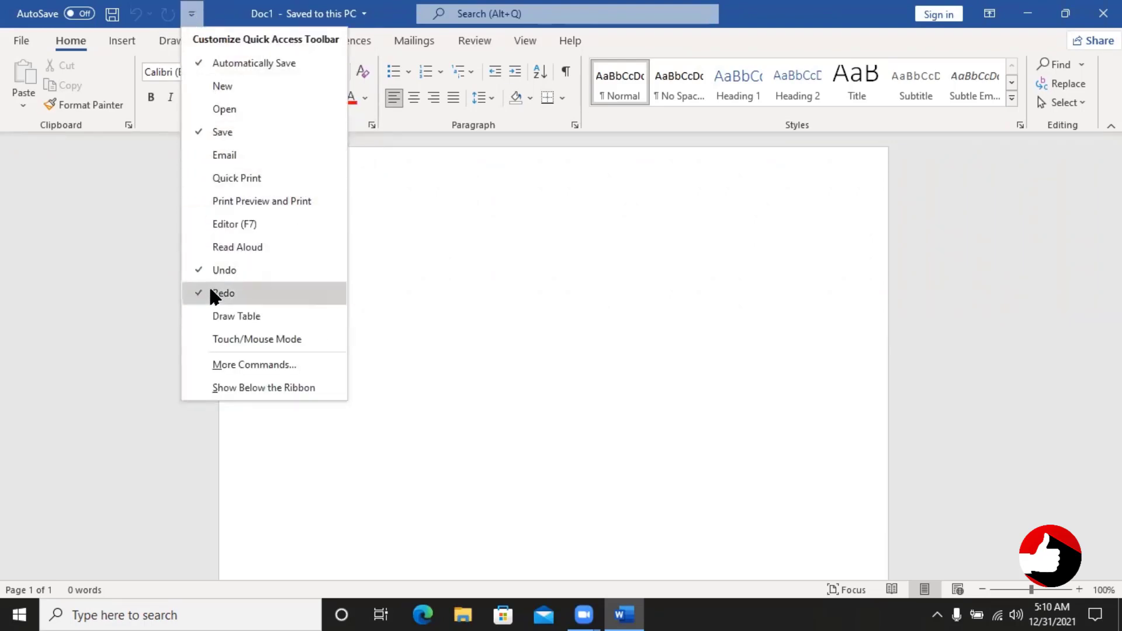
{"action": "left_click", "coordinate": [210, 201]}
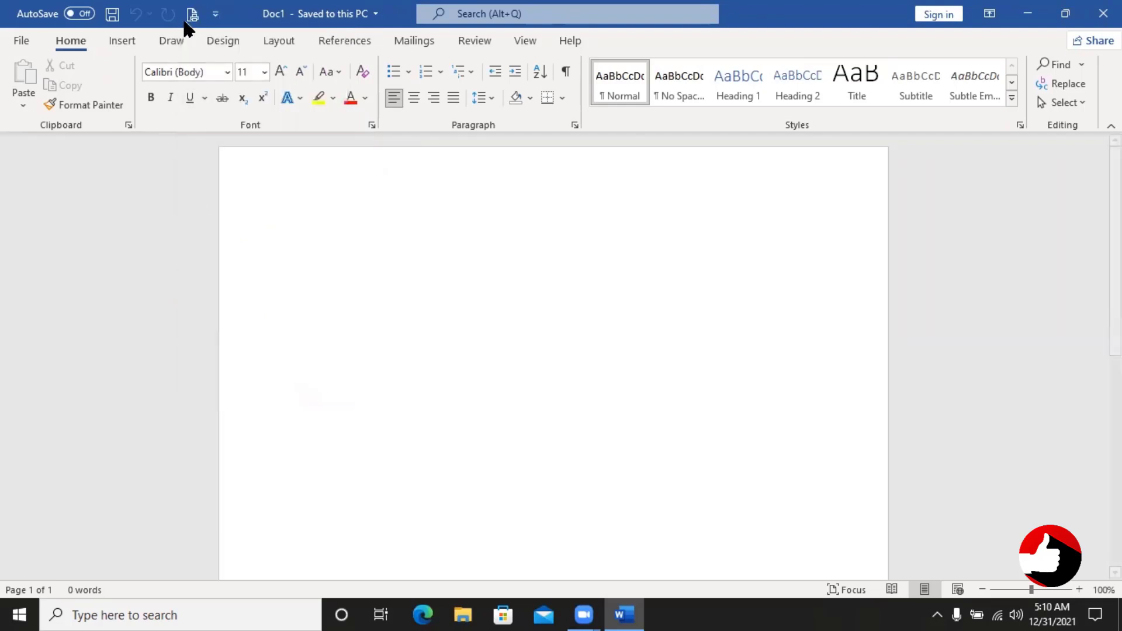
{"action": "left_click", "coordinate": [211, 15]}
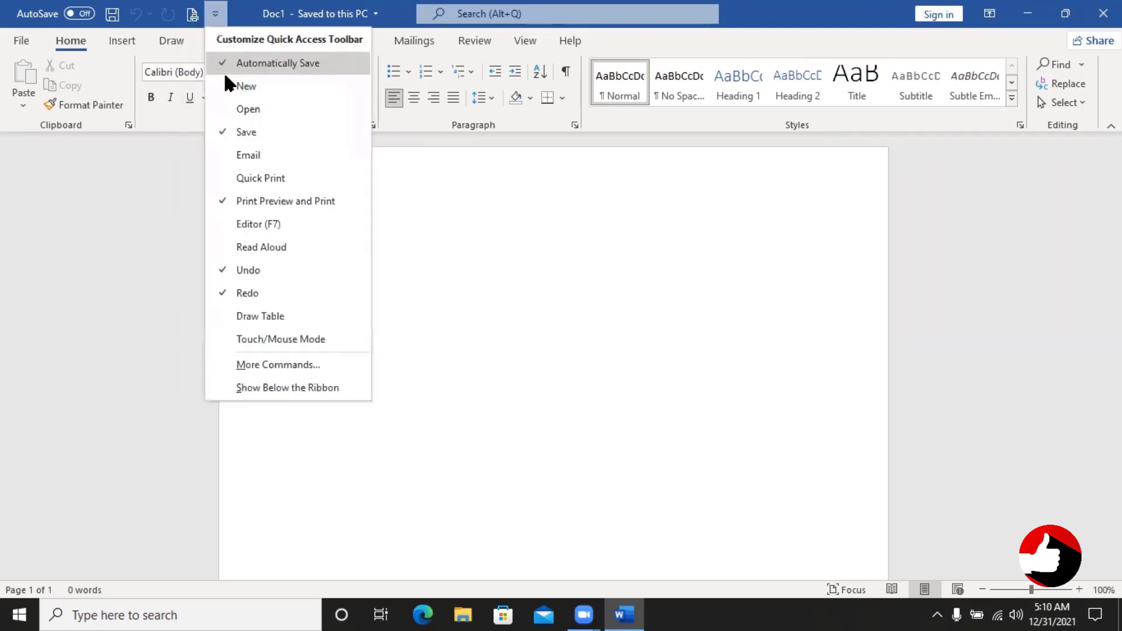
{"action": "left_click", "coordinate": [236, 200]}
{"action": "left_click", "coordinate": [188, 17]}
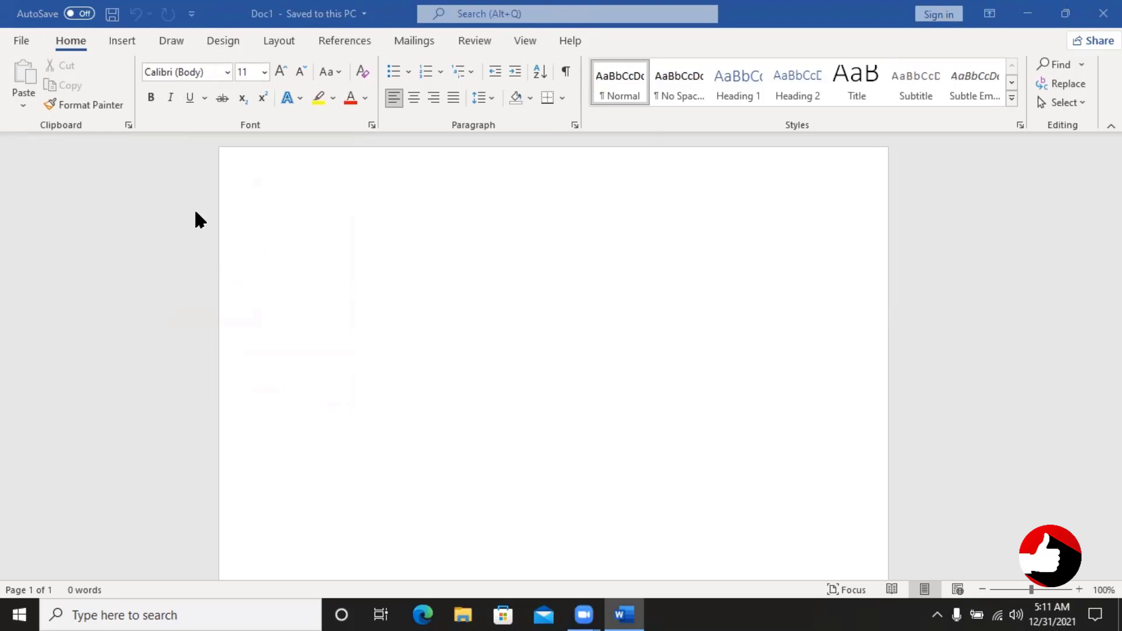
{"action": "scroll", "coordinate": [570, 413], "scroll_direction": "down", "scroll_amount": 1}
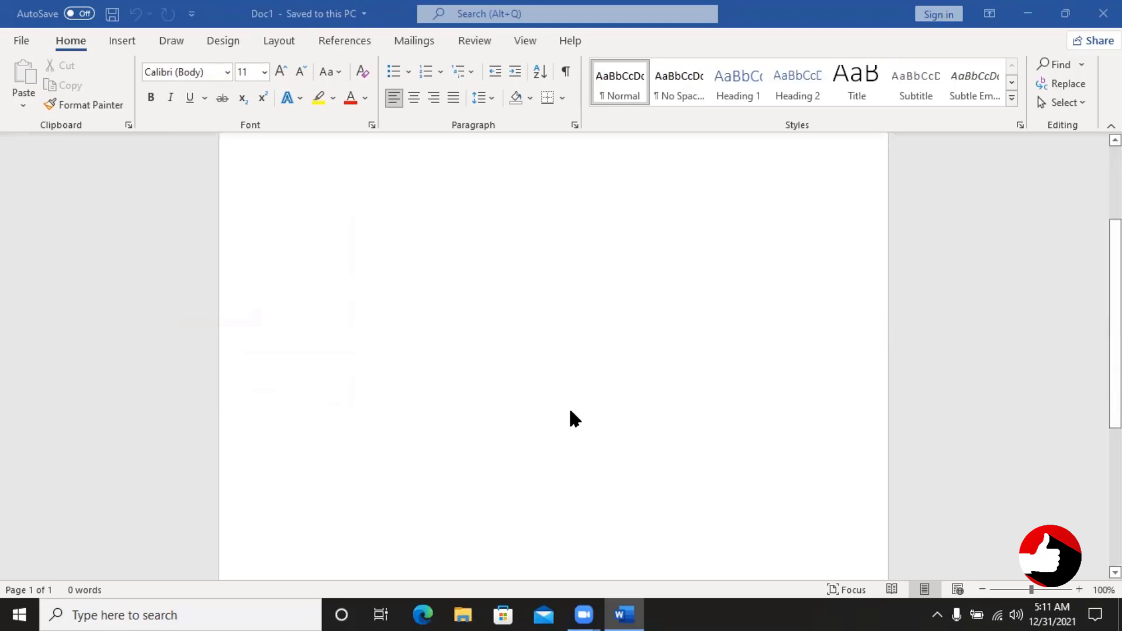
{"action": "scroll", "coordinate": [573, 401], "scroll_direction": "up", "scroll_amount": 1}
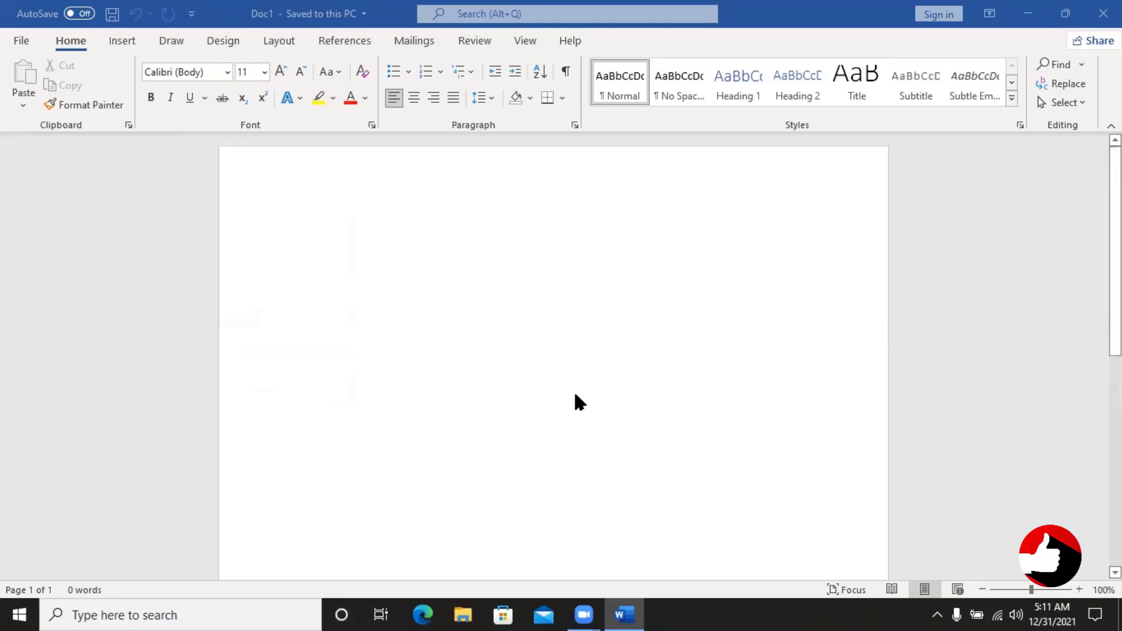
- Fill the blank document with 15 paragraphs of sample text using =rand(15)
{"action": "scroll", "coordinate": [368, 243], "scroll_direction": "down", "scroll_amount": 1}
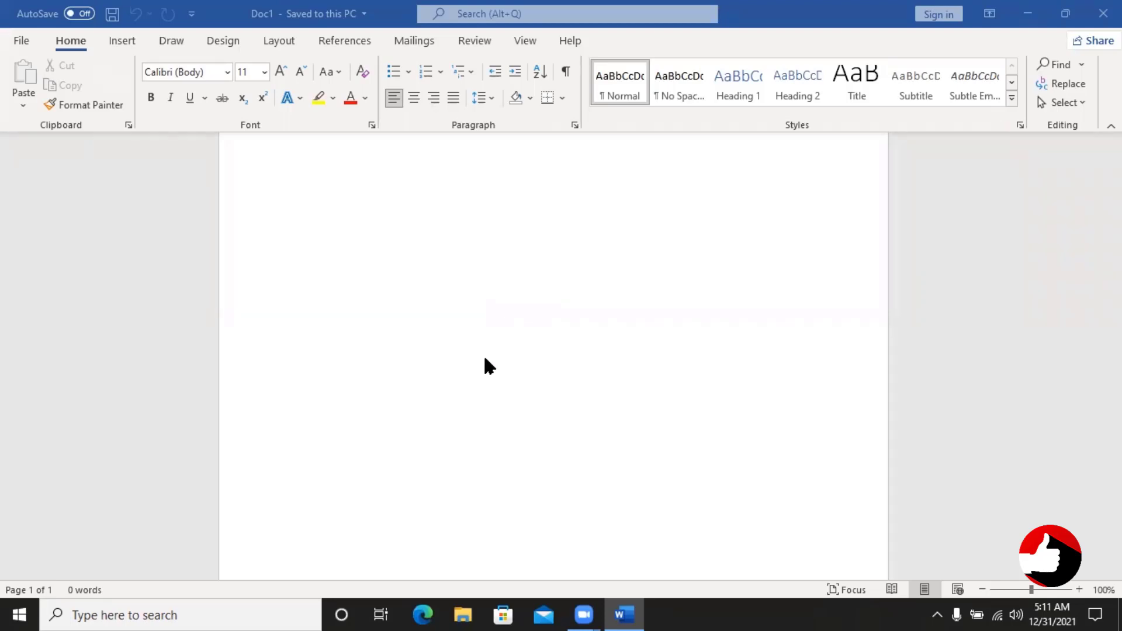
{"action": "scroll", "coordinate": [519, 346], "scroll_direction": "up", "scroll_amount": 1}
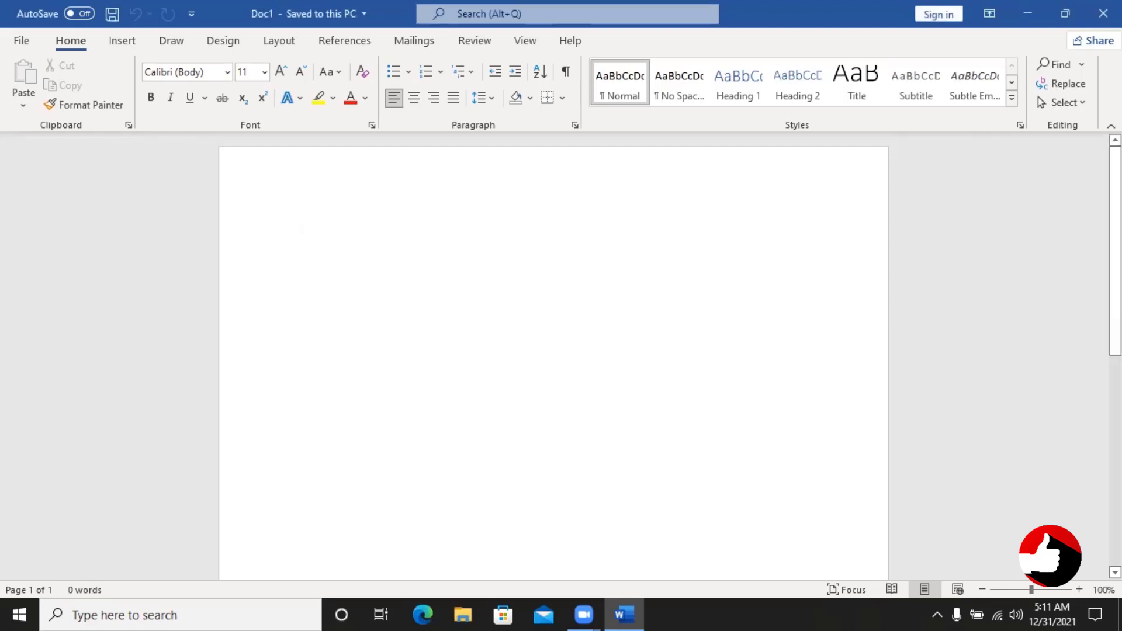
{"action": "type", "text": "=ran"}
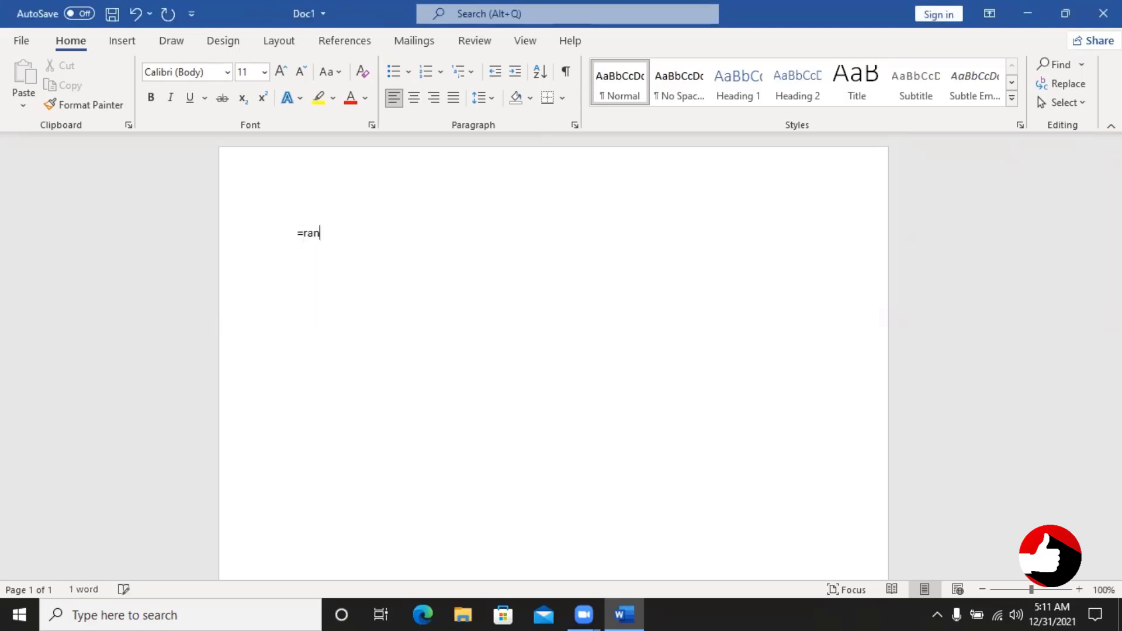
{"action": "type", "text": "d(15)"}
{"action": "key", "text": "Return"}
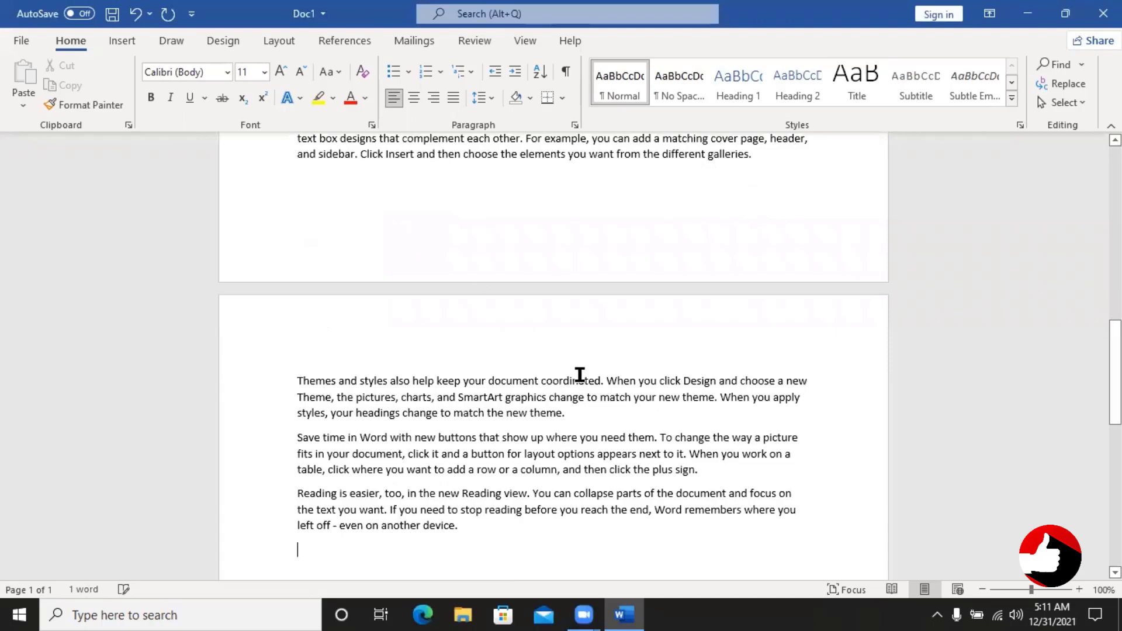
- Look through the generated text on both pages and check the page and word counts
{"action": "scroll", "coordinate": [582, 378], "scroll_direction": "up", "scroll_amount": 3}
{"action": "scroll", "coordinate": [583, 378], "scroll_direction": "down", "scroll_amount": 5}
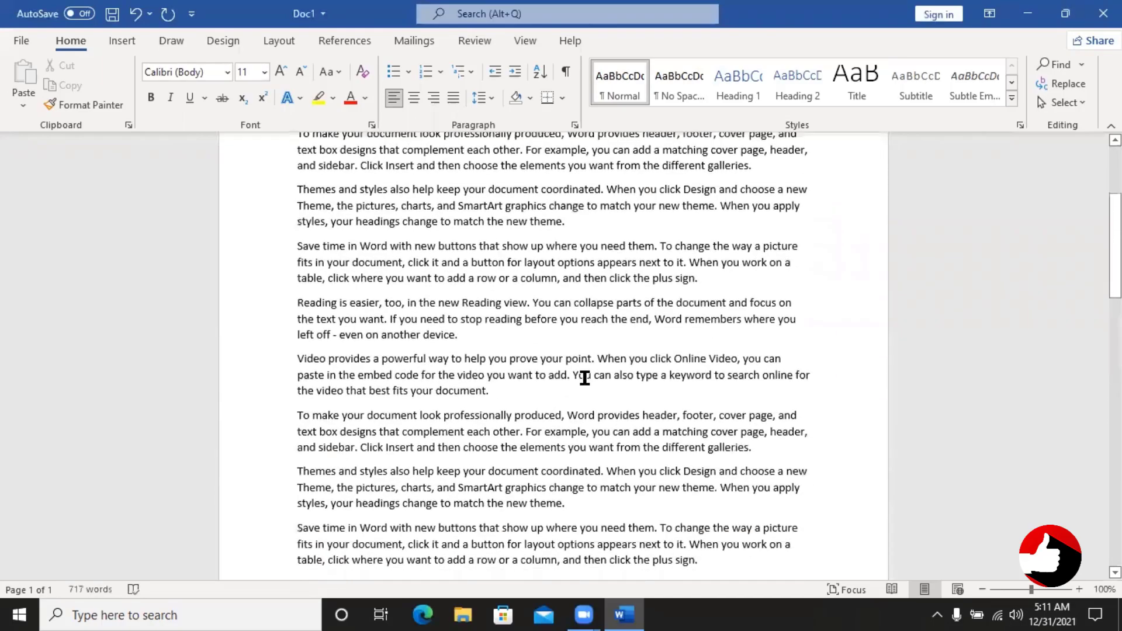
{"action": "scroll", "coordinate": [586, 378], "scroll_direction": "down", "scroll_amount": 8}
{"action": "scroll", "coordinate": [586, 378], "scroll_direction": "up", "scroll_amount": 10}
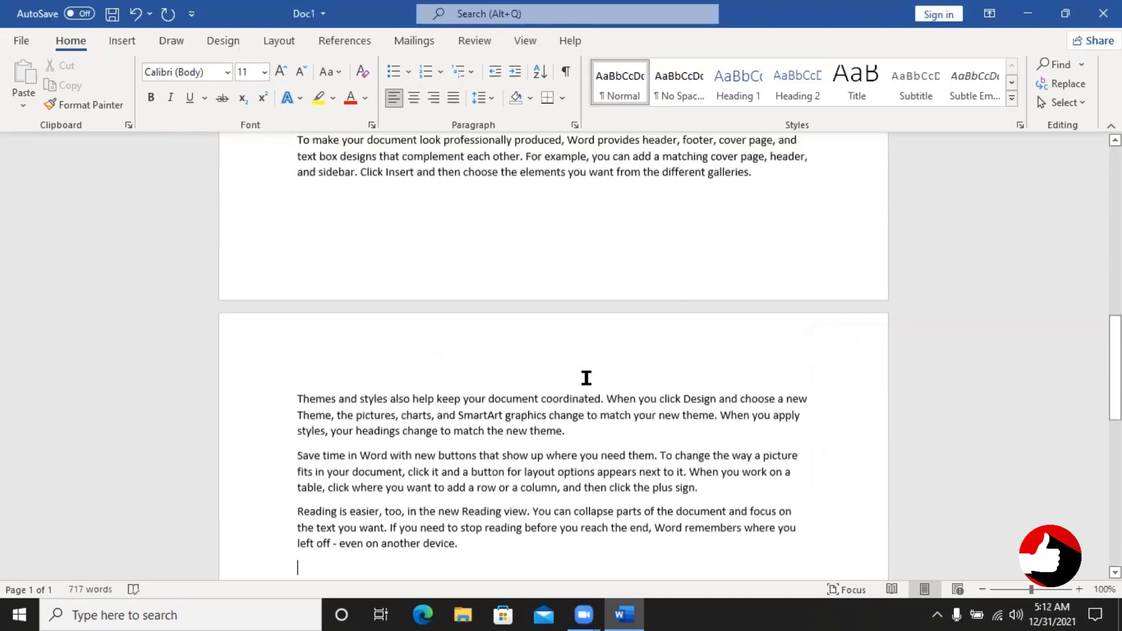
{"action": "scroll", "coordinate": [586, 378], "scroll_direction": "up", "scroll_amount": 6}
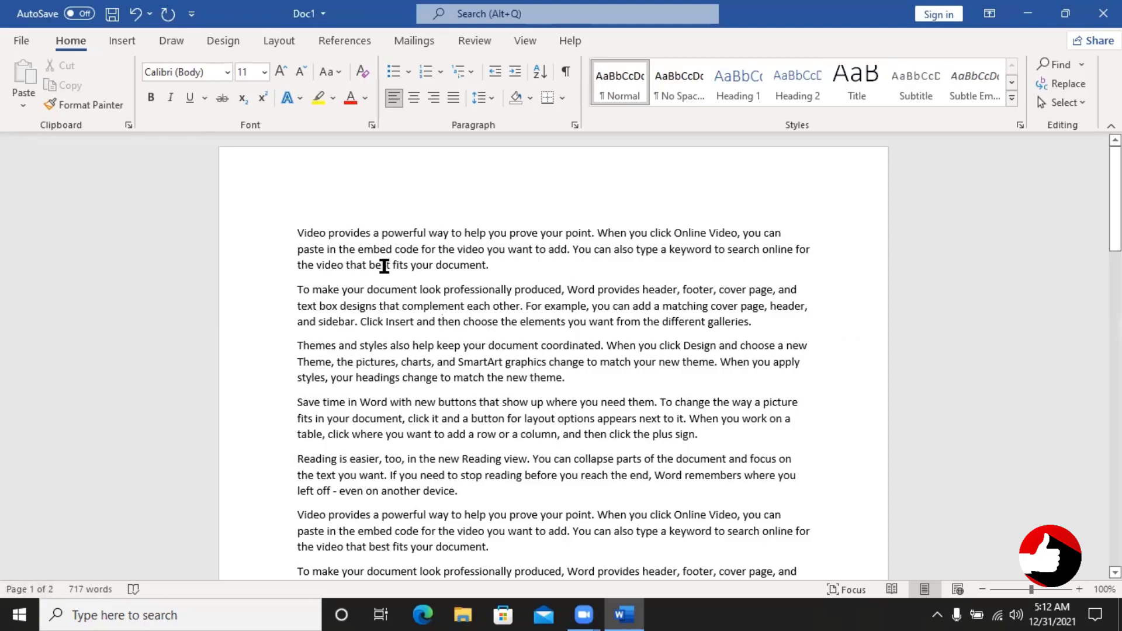
{"action": "scroll", "coordinate": [474, 310], "scroll_direction": "down", "scroll_amount": 3}
{"action": "scroll", "coordinate": [474, 310], "scroll_direction": "down", "scroll_amount": 7}
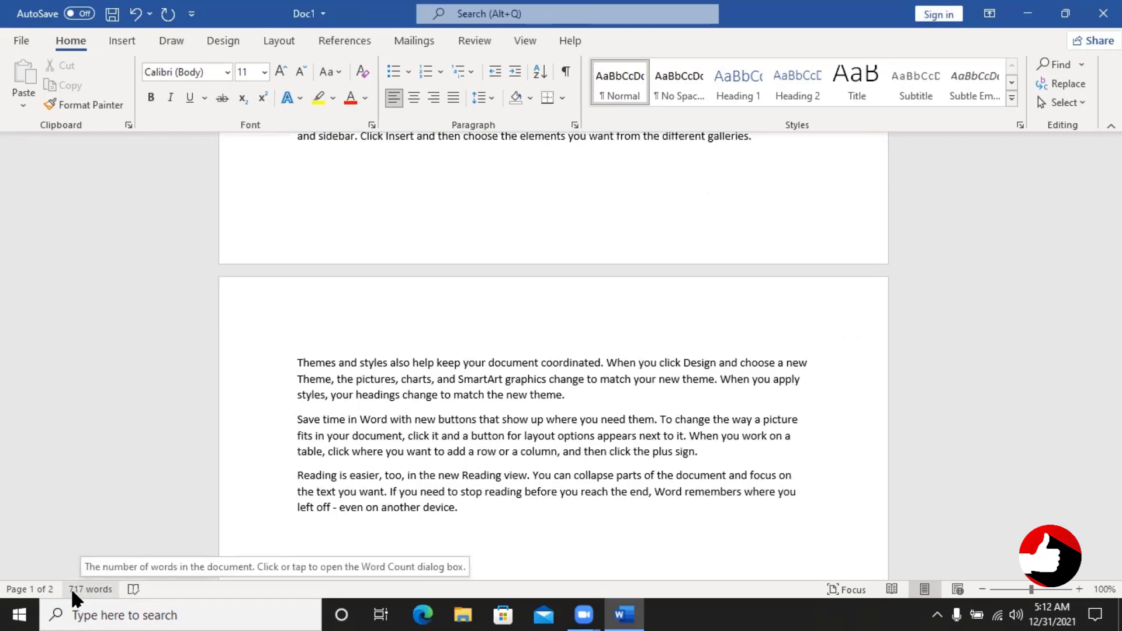
{"action": "scroll", "coordinate": [562, 451], "scroll_direction": "up", "scroll_amount": 7}
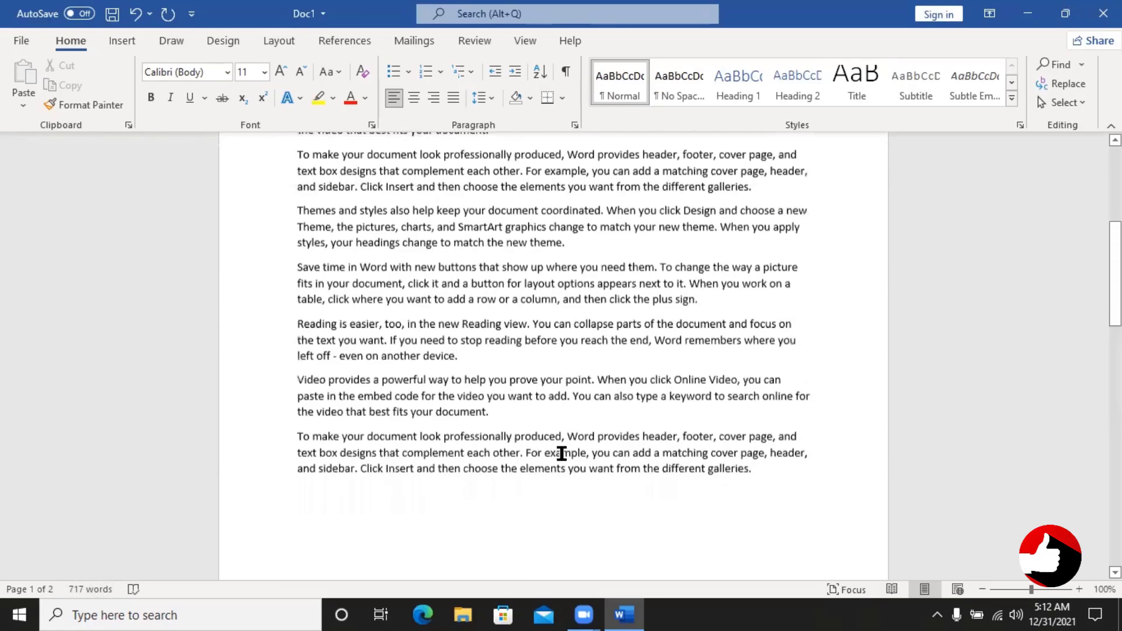
{"action": "scroll", "coordinate": [562, 453], "scroll_direction": "up", "scroll_amount": 3}
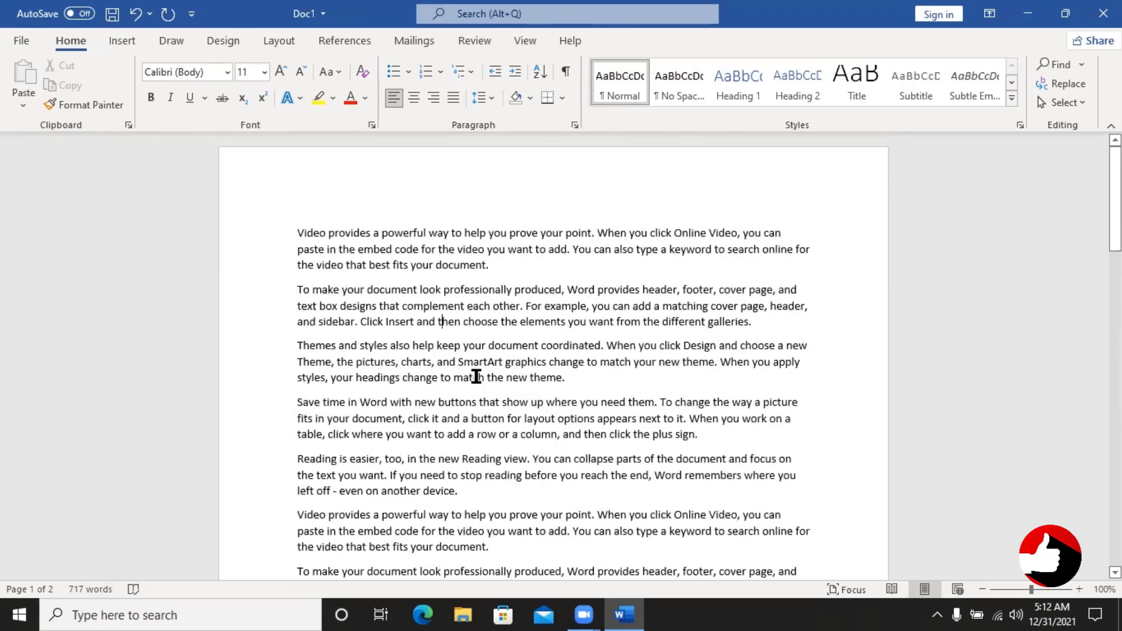
{"action": "scroll", "coordinate": [479, 380], "scroll_direction": "down", "scroll_amount": 12}
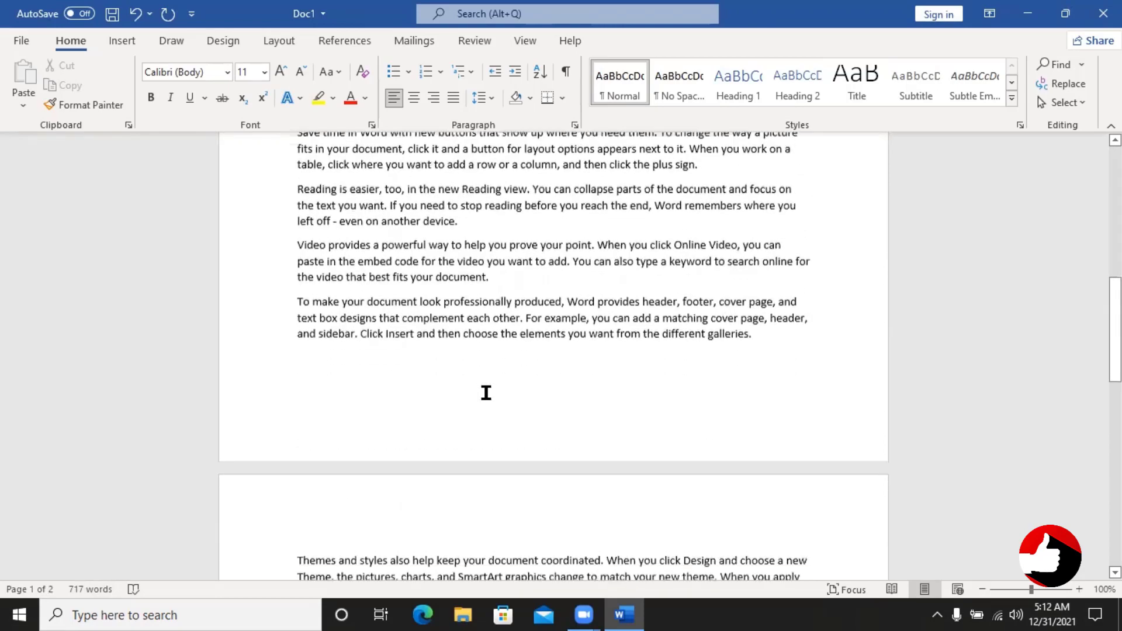
{"action": "scroll", "coordinate": [485, 393], "scroll_direction": "down", "scroll_amount": 6}
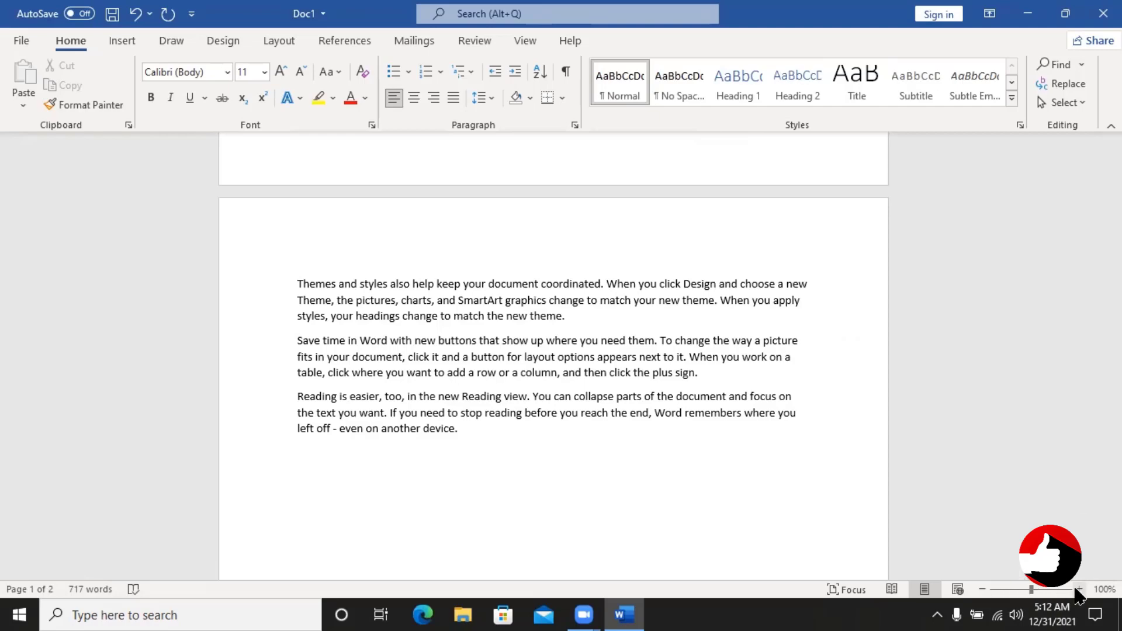
- Zoom the document in to 140%
{"action": "left_click", "coordinate": [1078, 589]}
{"action": "left_click", "coordinate": [1078, 589]}
{"action": "left_click", "coordinate": [1078, 589]}
{"action": "left_click", "coordinate": [1079, 588]}
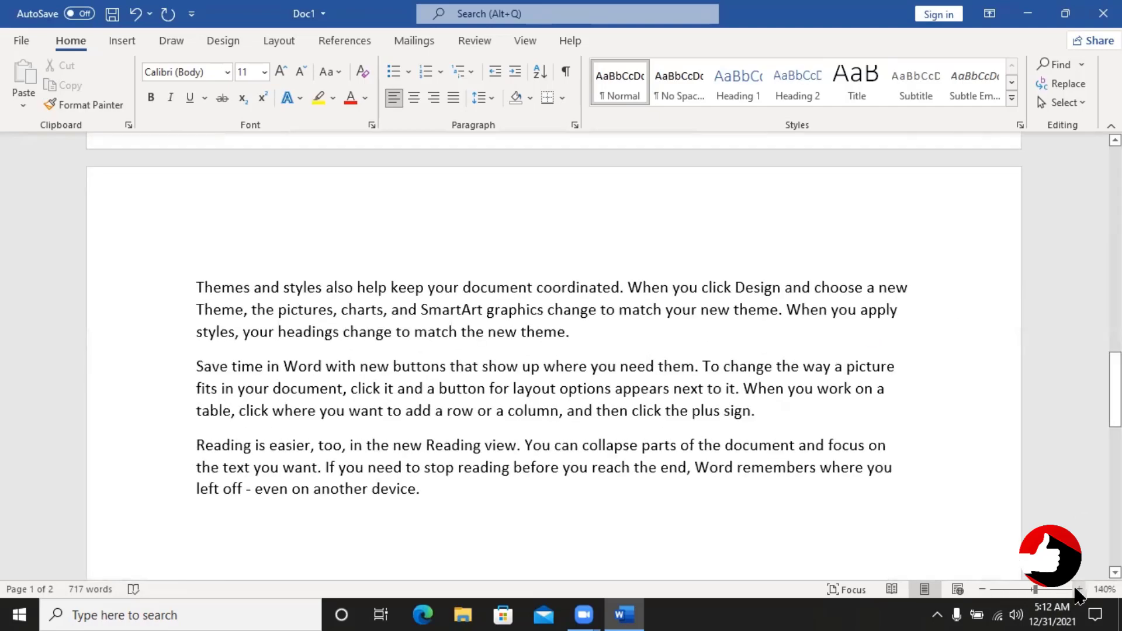
- Zoom the document out to 70%
{"action": "left_click", "coordinate": [982, 588]}
{"action": "left_click", "coordinate": [982, 589]}
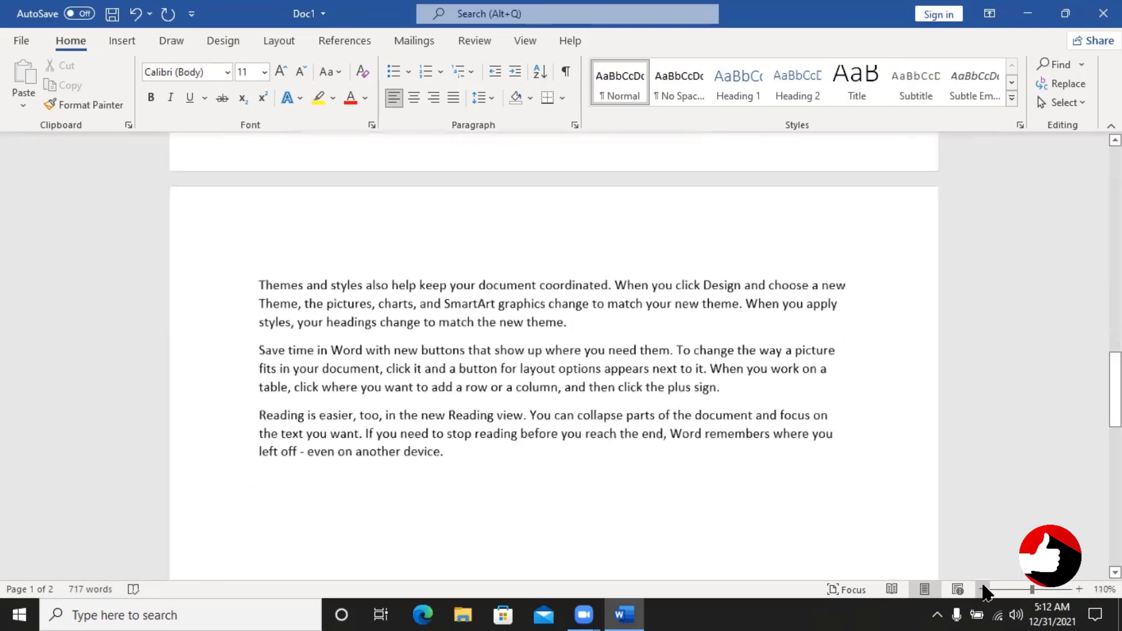
{"action": "left_click", "coordinate": [982, 589]}
{"action": "left_click", "coordinate": [982, 589]}
{"action": "left_click", "coordinate": [982, 589]}
{"action": "left_click", "coordinate": [982, 589]}
{"action": "left_click", "coordinate": [982, 589]}
- Set the document zoom to 110%
{"action": "left_click", "coordinate": [1078, 589]}
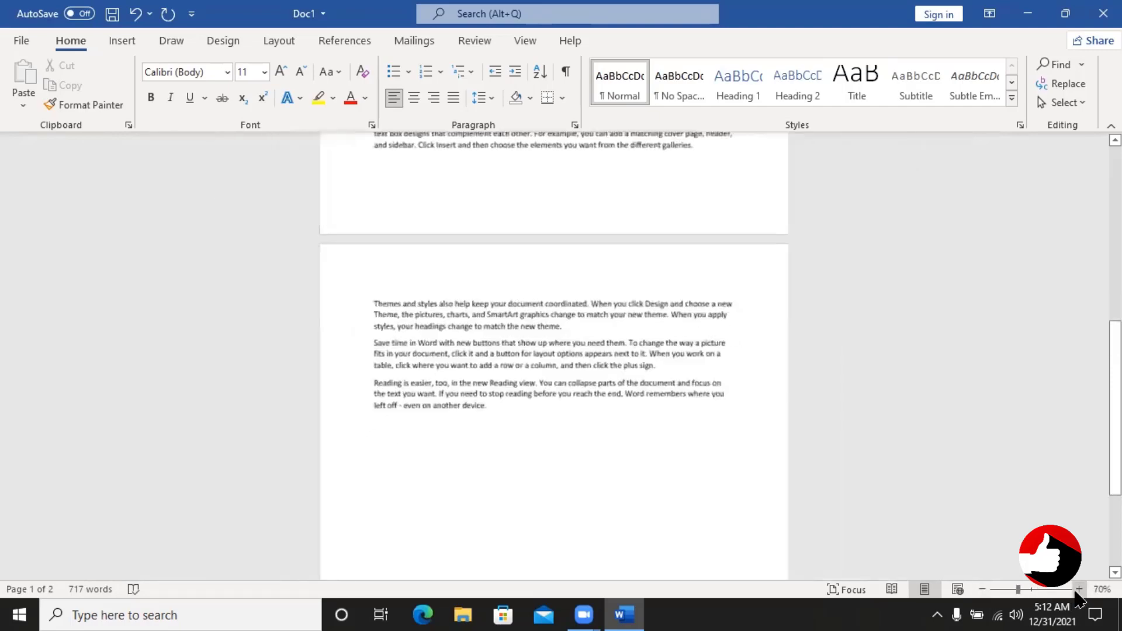
{"action": "left_click", "coordinate": [1078, 589]}
{"action": "left_click", "coordinate": [1079, 589]}
{"action": "left_click", "coordinate": [1078, 589]}
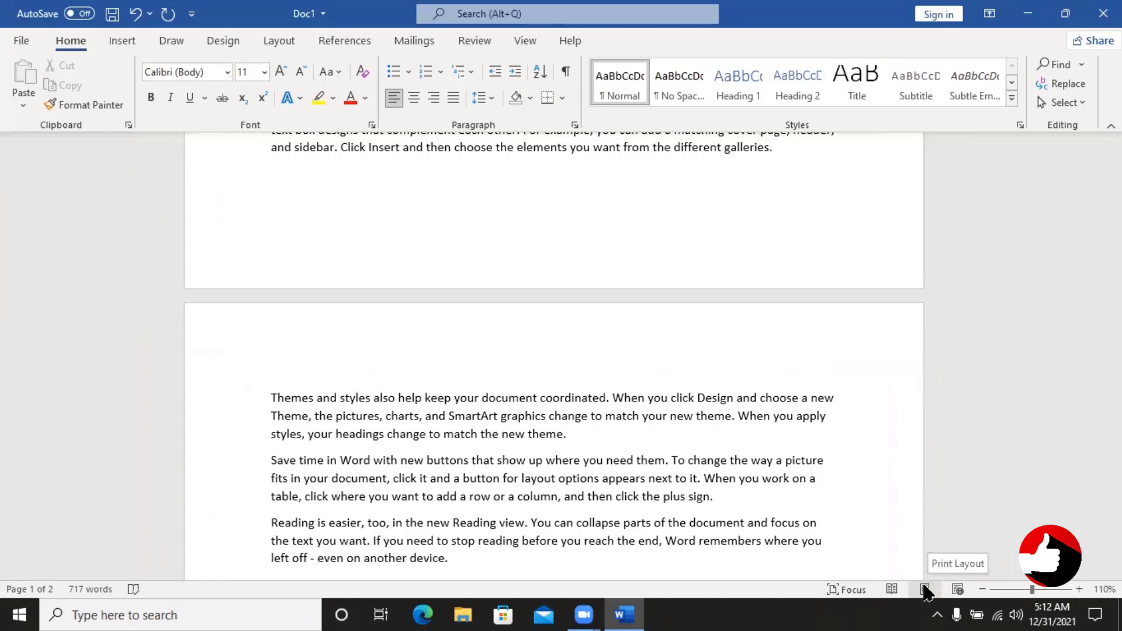
{"action": "scroll", "coordinate": [889, 335], "scroll_direction": "down", "scroll_amount": 5}
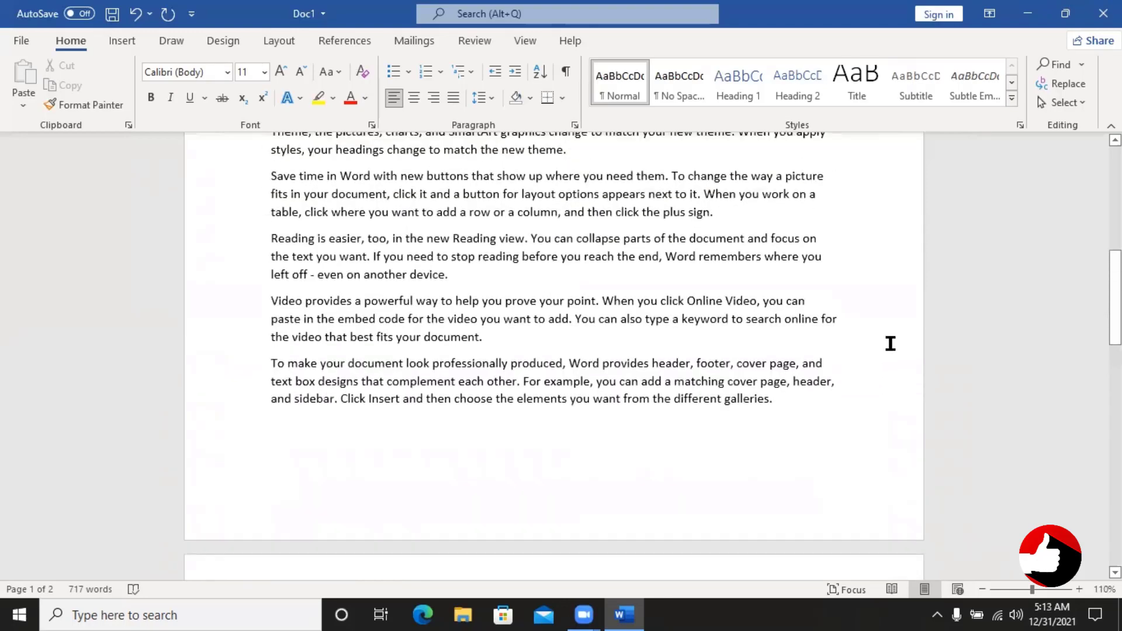
{"action": "scroll", "coordinate": [889, 343], "scroll_direction": "up", "scroll_amount": 5}
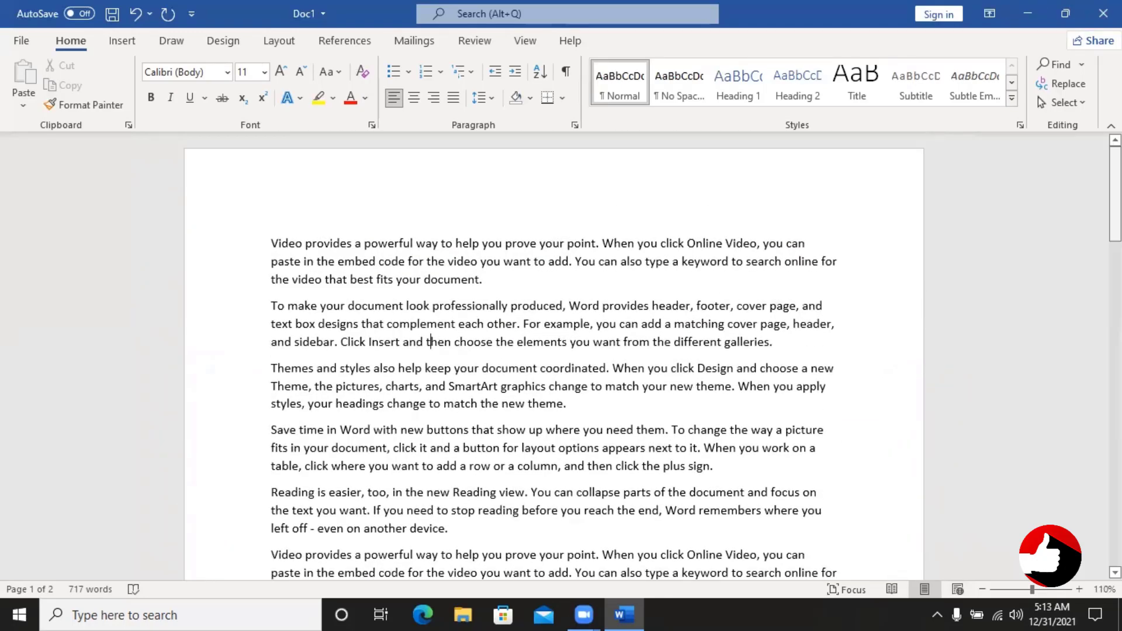
{"action": "left_click", "coordinate": [1050, 261]}
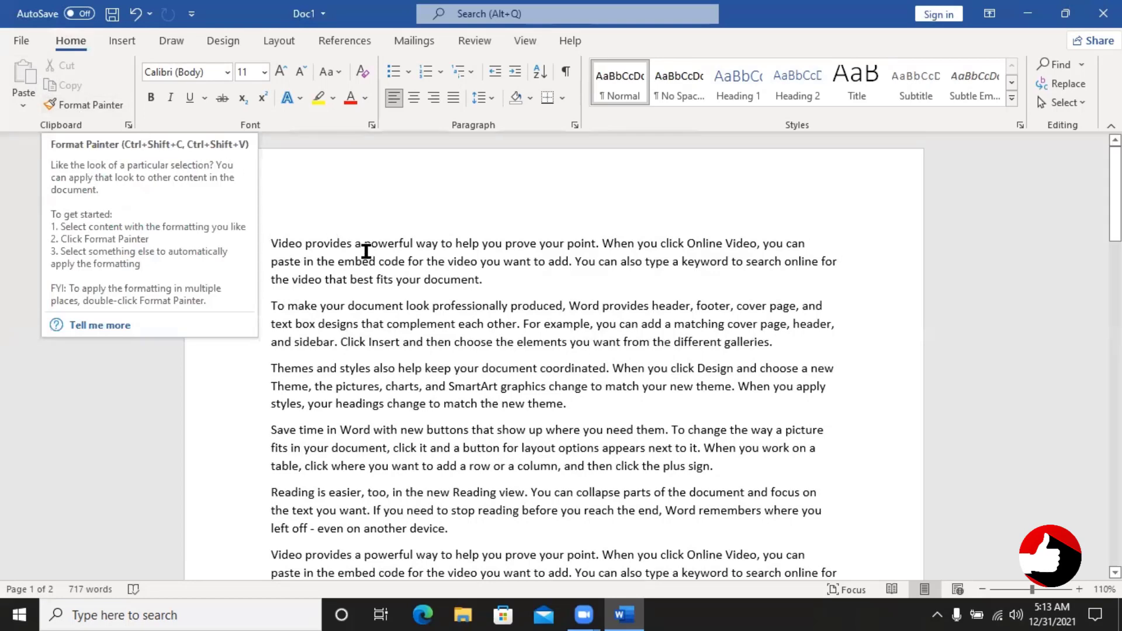
{"action": "scroll", "coordinate": [365, 250], "scroll_direction": "down", "scroll_amount": 2}
{"action": "scroll", "coordinate": [366, 250], "scroll_direction": "up", "scroll_amount": 2}
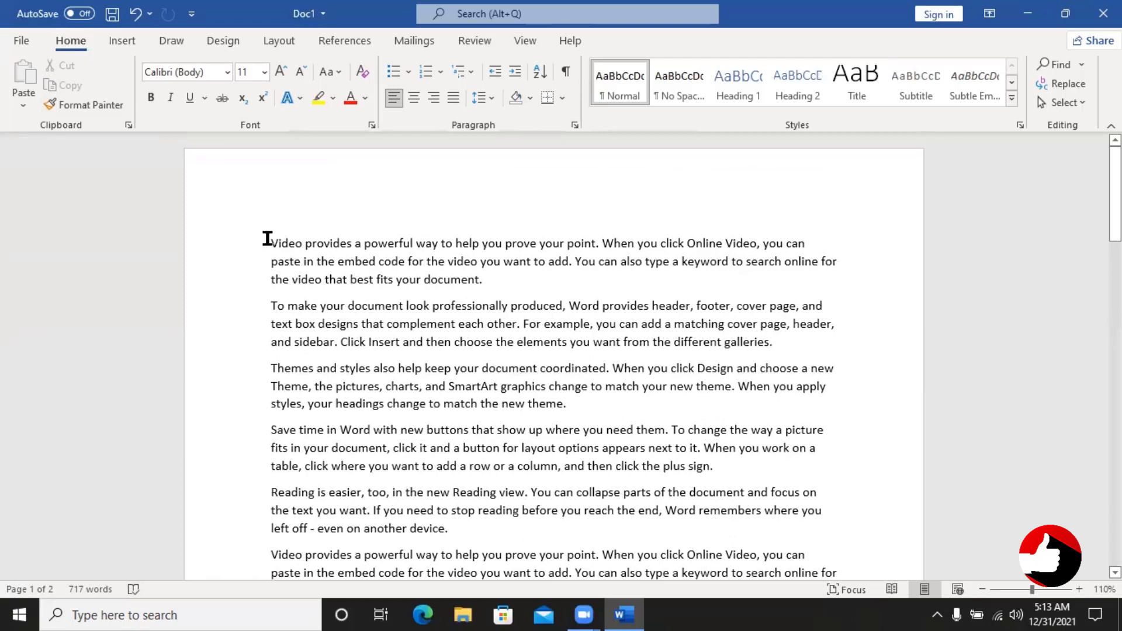
{"action": "left_click_drag", "start_coordinate": [271, 242], "coordinate": [507, 277]}
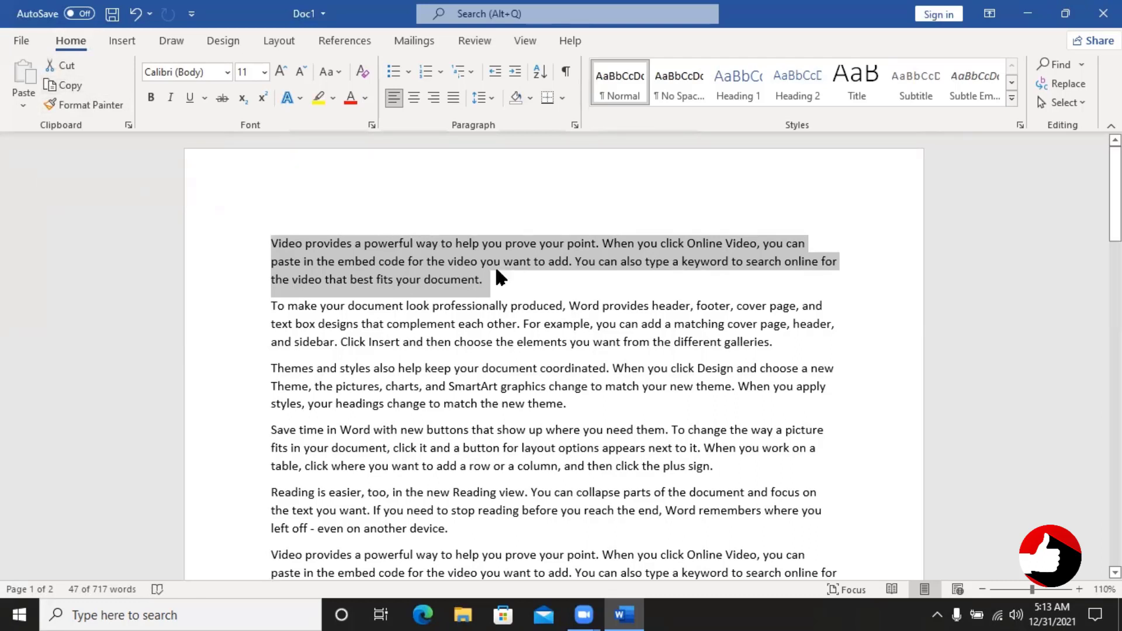
{"action": "left_click", "coordinate": [69, 87]}
{"action": "left_click", "coordinate": [453, 275]}
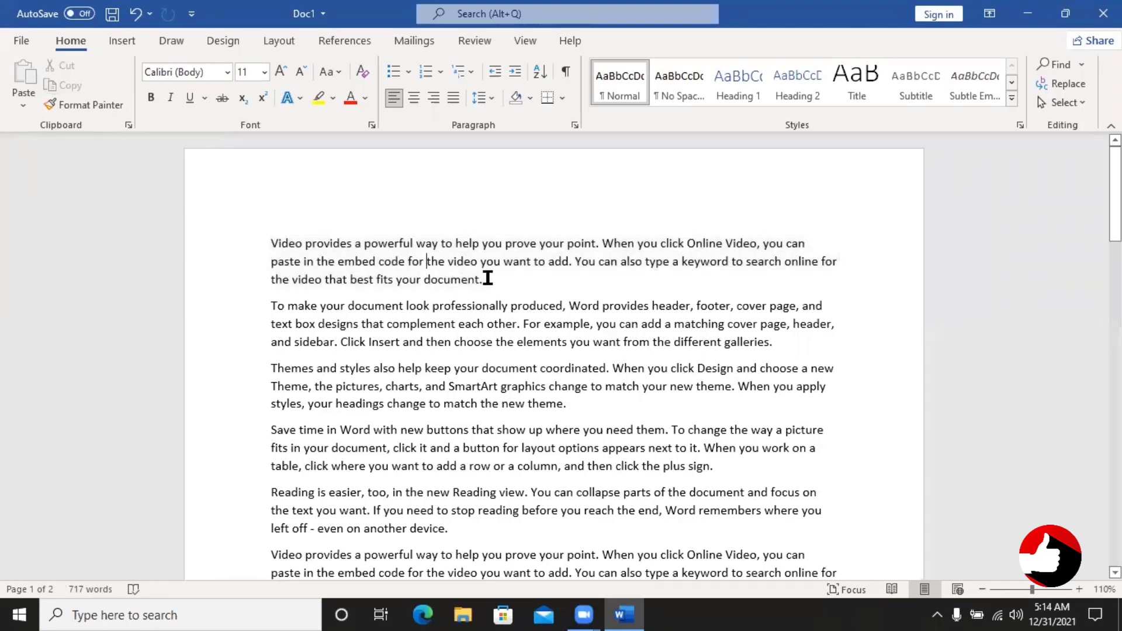
- Copy the document's first paragraph and paste it a few lines below the last paragraph on page 2
{"action": "left_click_drag", "start_coordinate": [486, 278], "coordinate": [271, 243]}
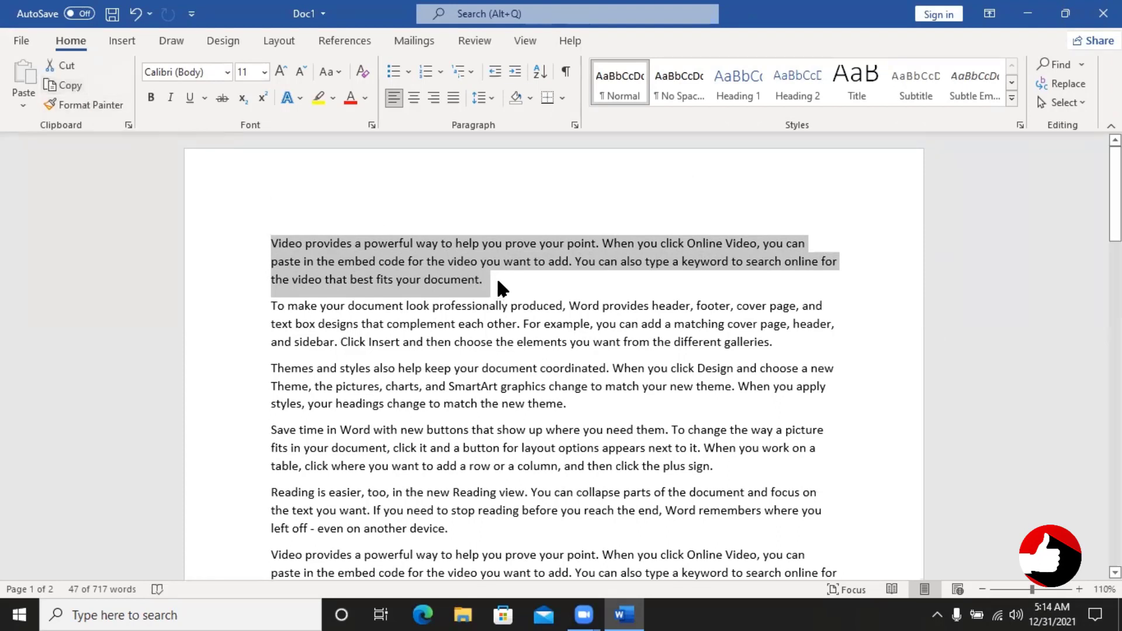
{"action": "key", "text": "ctrl+c"}
{"action": "scroll", "coordinate": [464, 321], "scroll_direction": "down", "scroll_amount": 5}
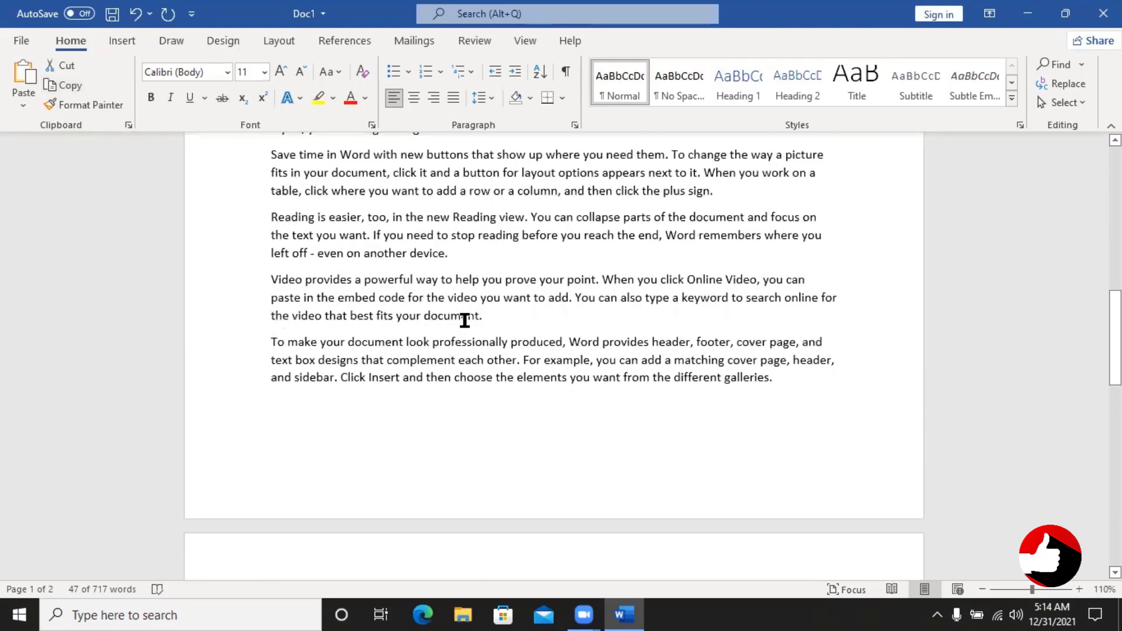
{"action": "scroll", "coordinate": [465, 320], "scroll_direction": "down", "scroll_amount": 10}
{"action": "left_click", "coordinate": [528, 377]}
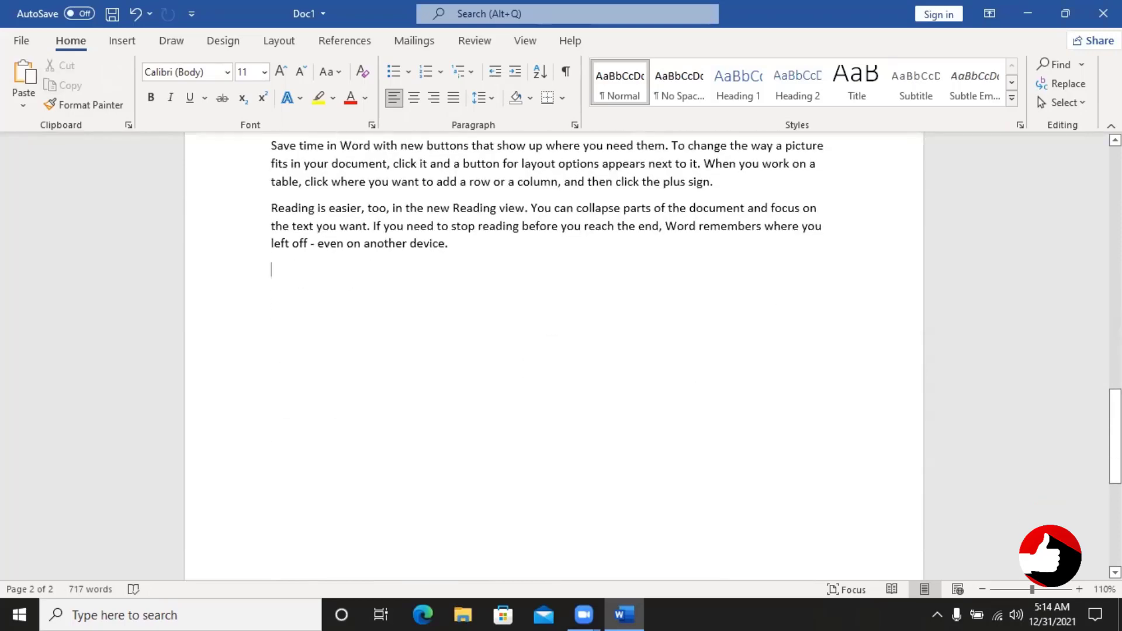
{"action": "key", "text": "ctrl+z"}
{"action": "key", "text": "ctrl+v"}
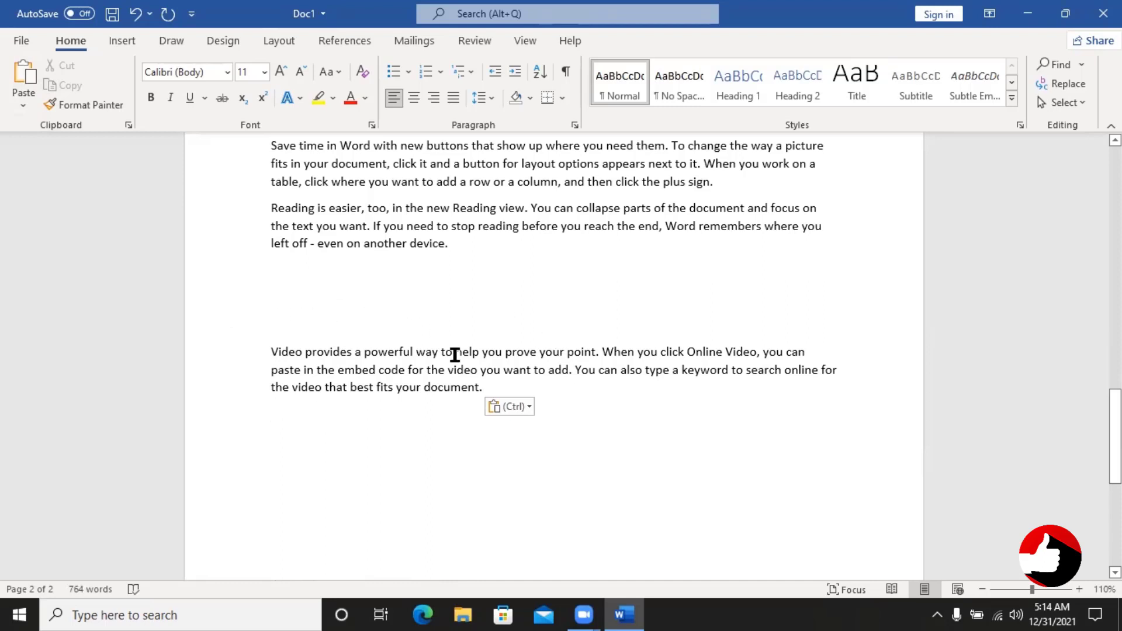
- Compare the original first paragraph on page 1 with the pasted copy at the end of page 2
{"action": "scroll", "coordinate": [456, 354], "scroll_direction": "up", "scroll_amount": 1}
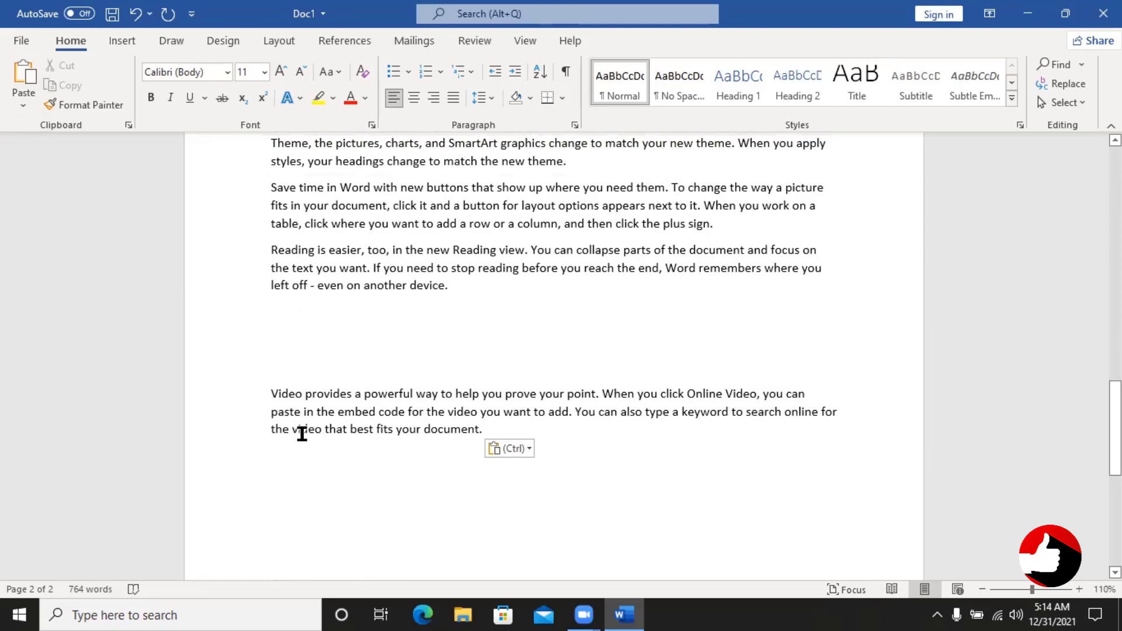
{"action": "scroll", "coordinate": [465, 422], "scroll_direction": "up", "scroll_amount": 9}
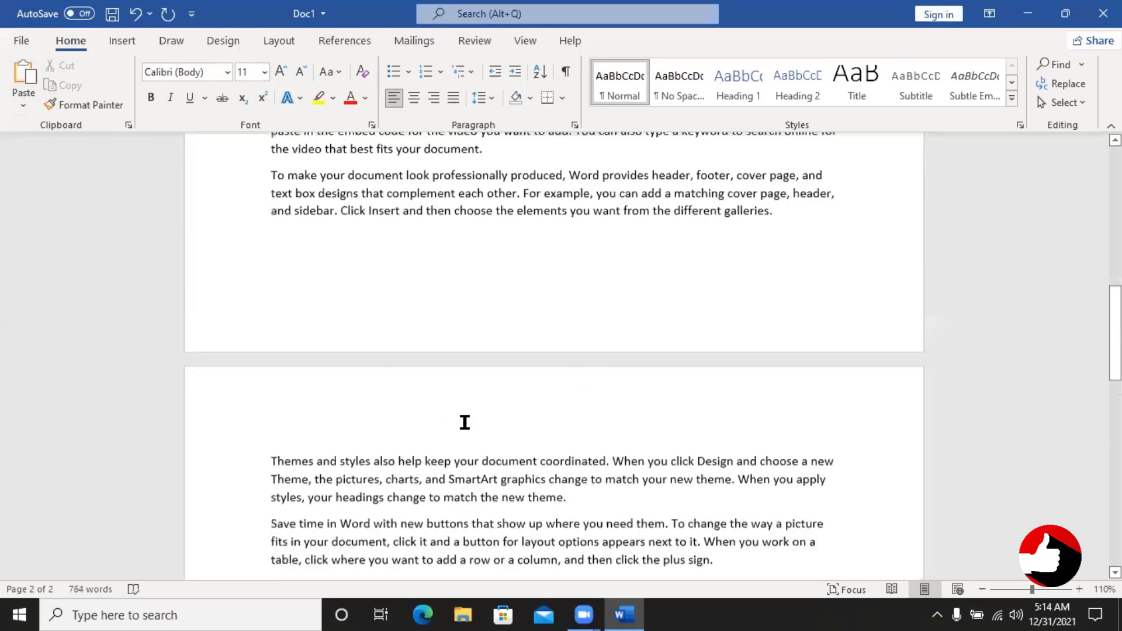
{"action": "scroll", "coordinate": [465, 422], "scroll_direction": "up", "scroll_amount": 2}
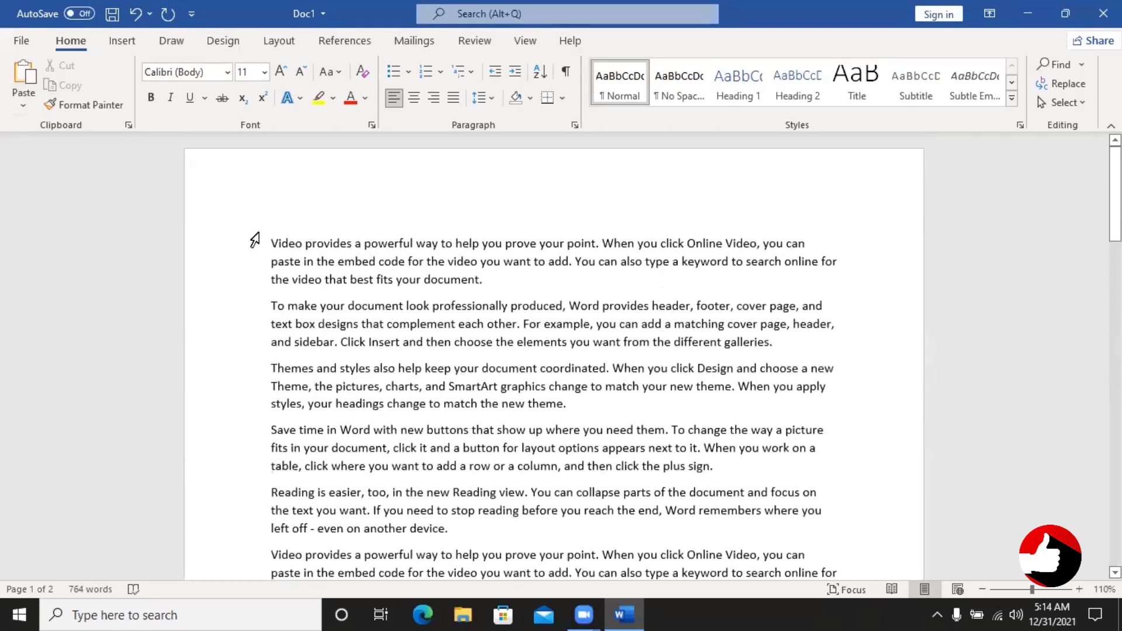
{"action": "triple_click", "coordinate": [374, 269]}
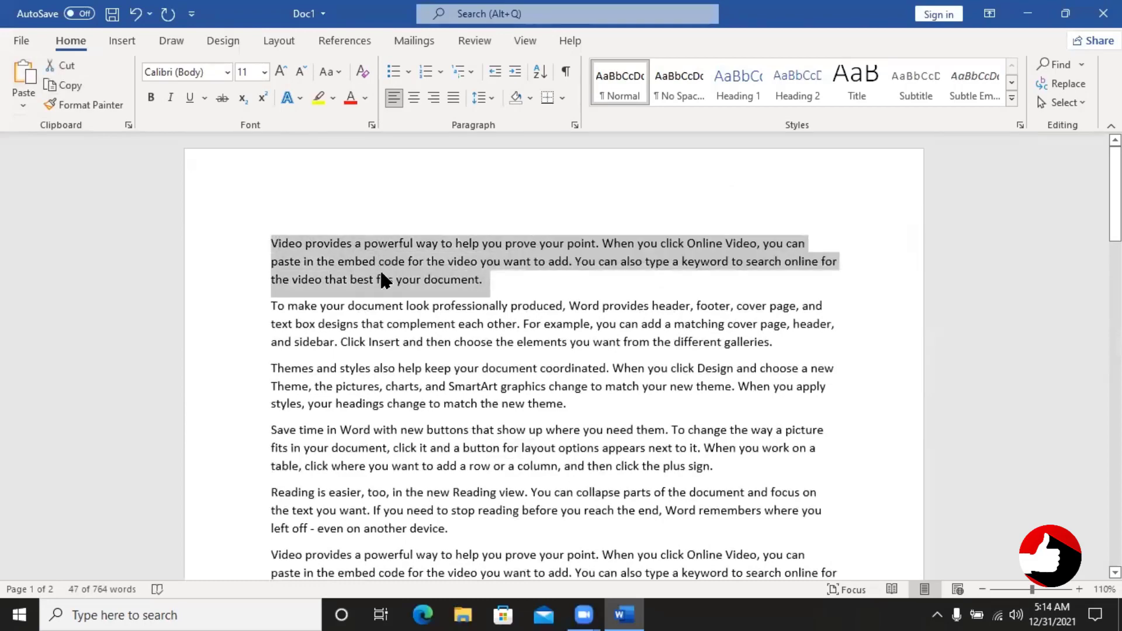
{"action": "scroll", "coordinate": [395, 307], "scroll_direction": "down", "scroll_amount": 3}
{"action": "scroll", "coordinate": [395, 307], "scroll_direction": "down", "scroll_amount": 12}
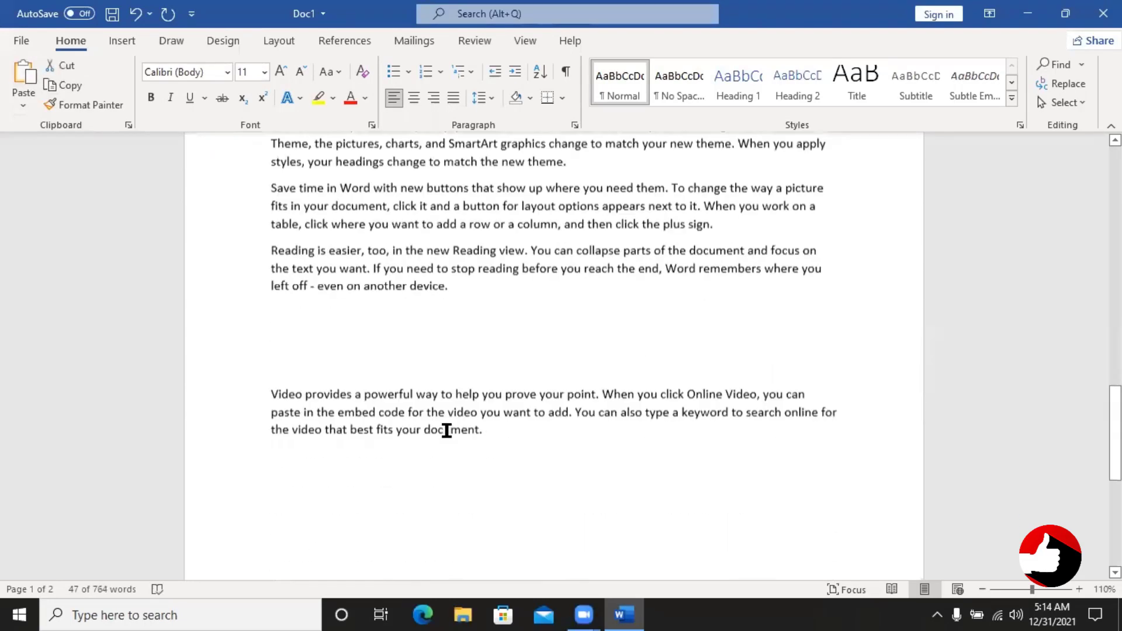
{"action": "scroll", "coordinate": [105, 320], "scroll_direction": "up", "scroll_amount": 10}
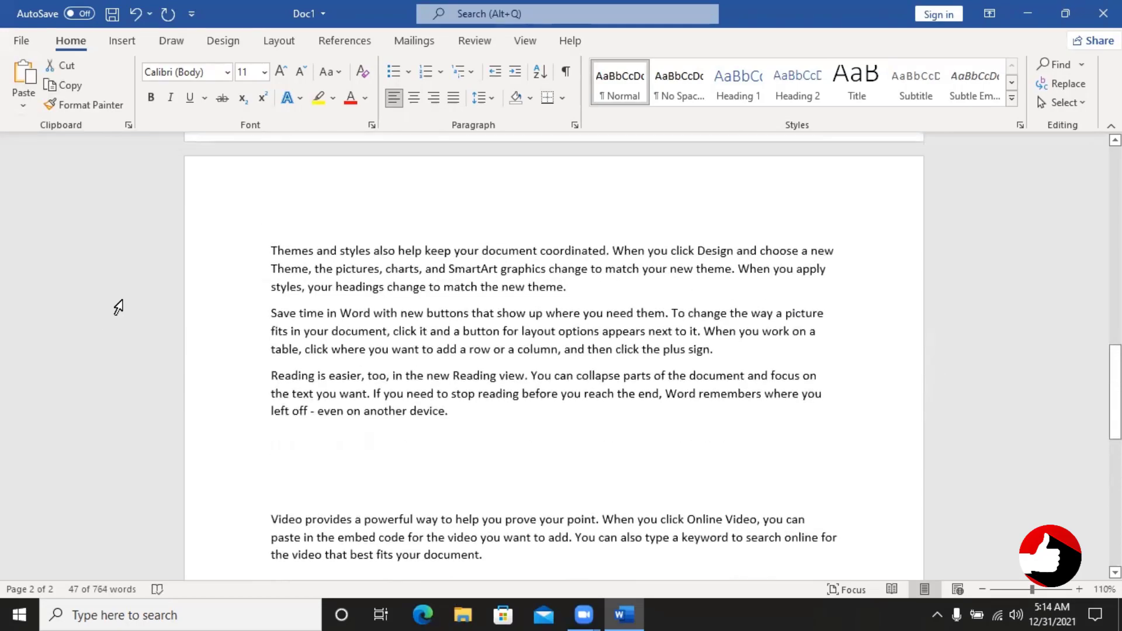
{"action": "scroll", "coordinate": [117, 304], "scroll_direction": "up", "scroll_amount": 6}
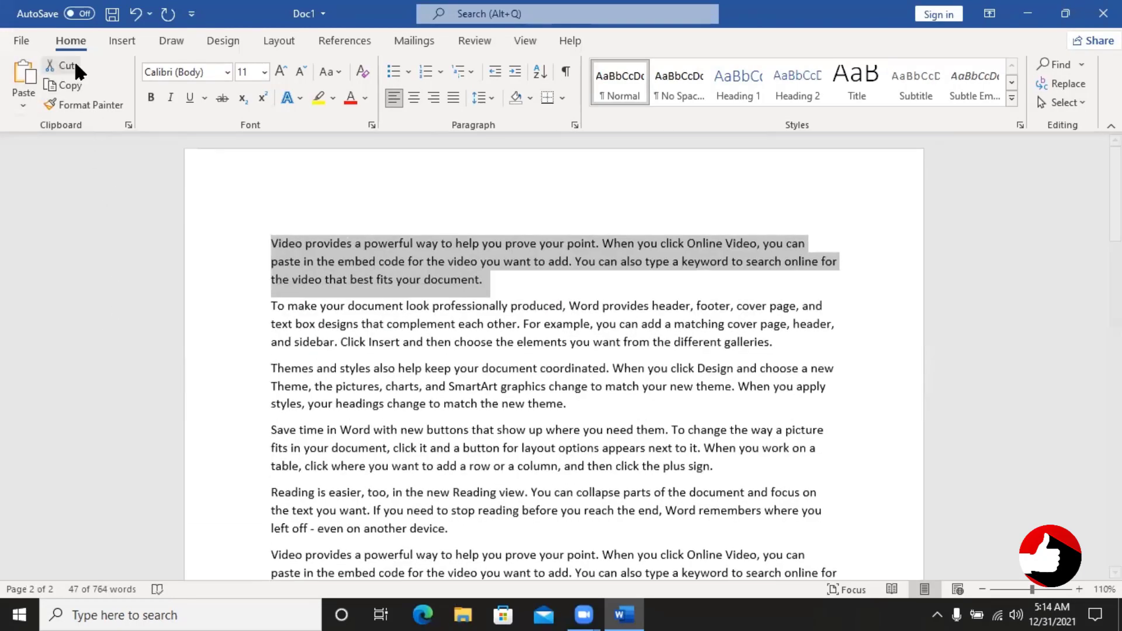
- Cut the first paragraph, starting "Video provides a powerful way", from the beginning of page 1
{"action": "left_click", "coordinate": [486, 284]}
{"action": "left_click_drag", "start_coordinate": [490, 279], "coordinate": [269, 236]}
{"action": "key", "text": "ctrl+c"}
{"action": "left_click", "coordinate": [65, 63]}
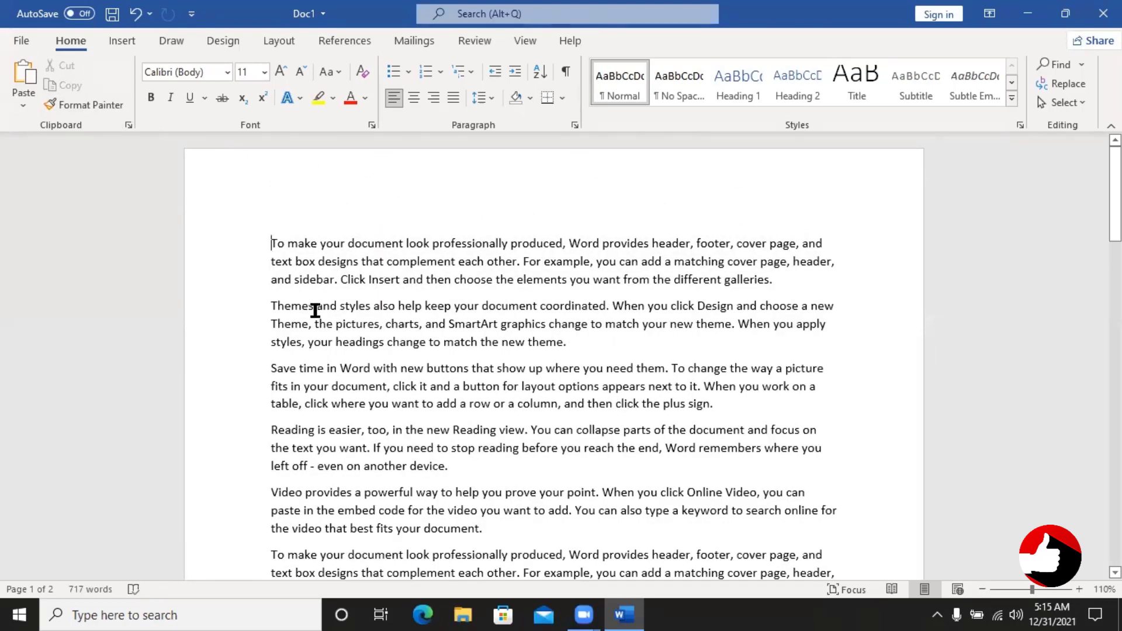
{"action": "scroll", "coordinate": [368, 300], "scroll_direction": "down", "scroll_amount": 12}
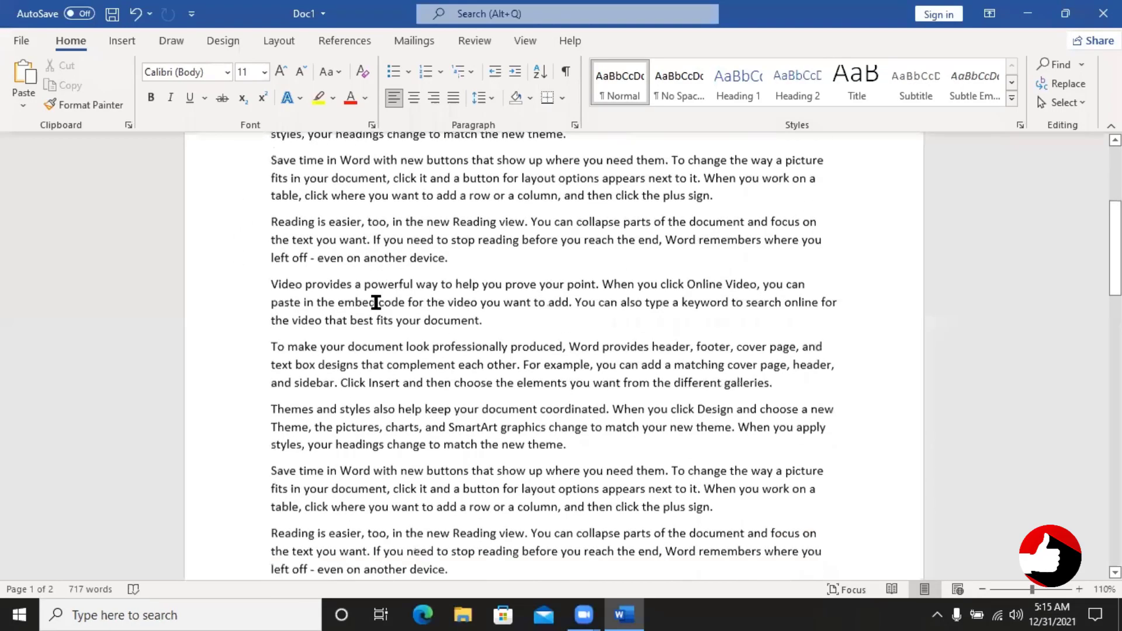
- Paste the cut paragraph two lines below its earlier copy at the end of page 2
{"action": "scroll", "coordinate": [382, 307], "scroll_direction": "down", "scroll_amount": 4}
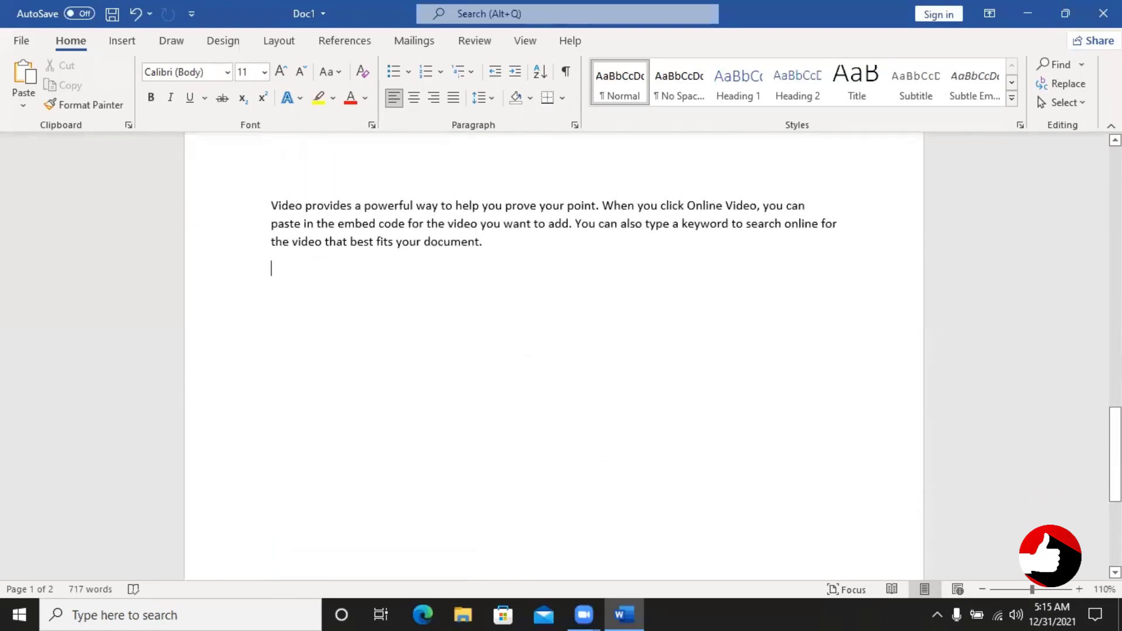
{"action": "key", "text": "Return"}
{"action": "key", "text": "Return"}
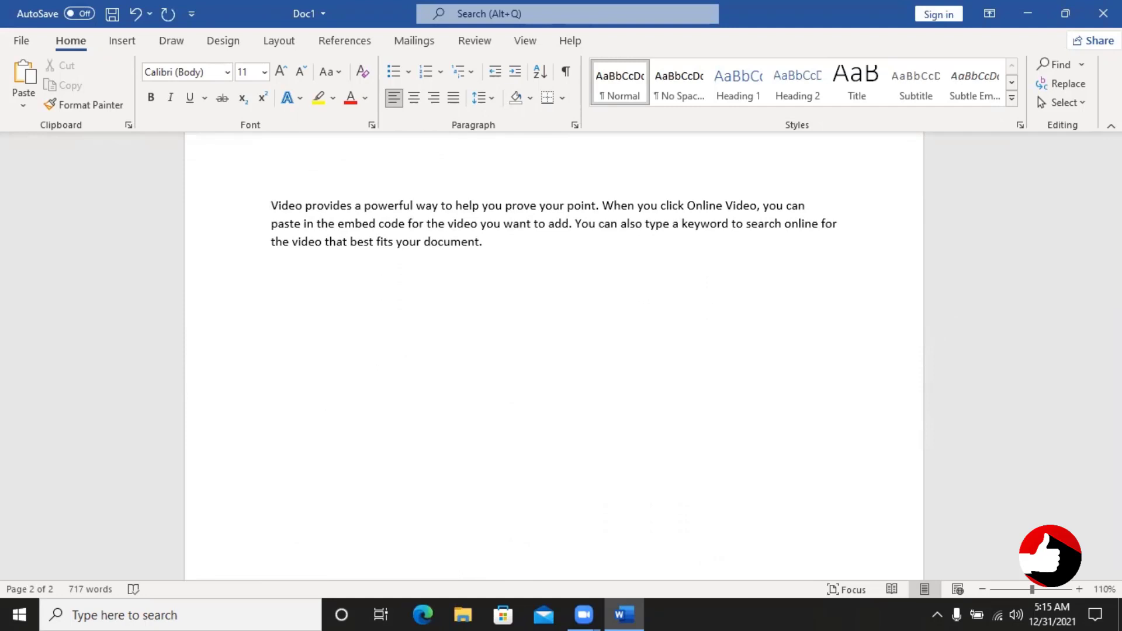
{"action": "key", "text": "ctrl+v"}
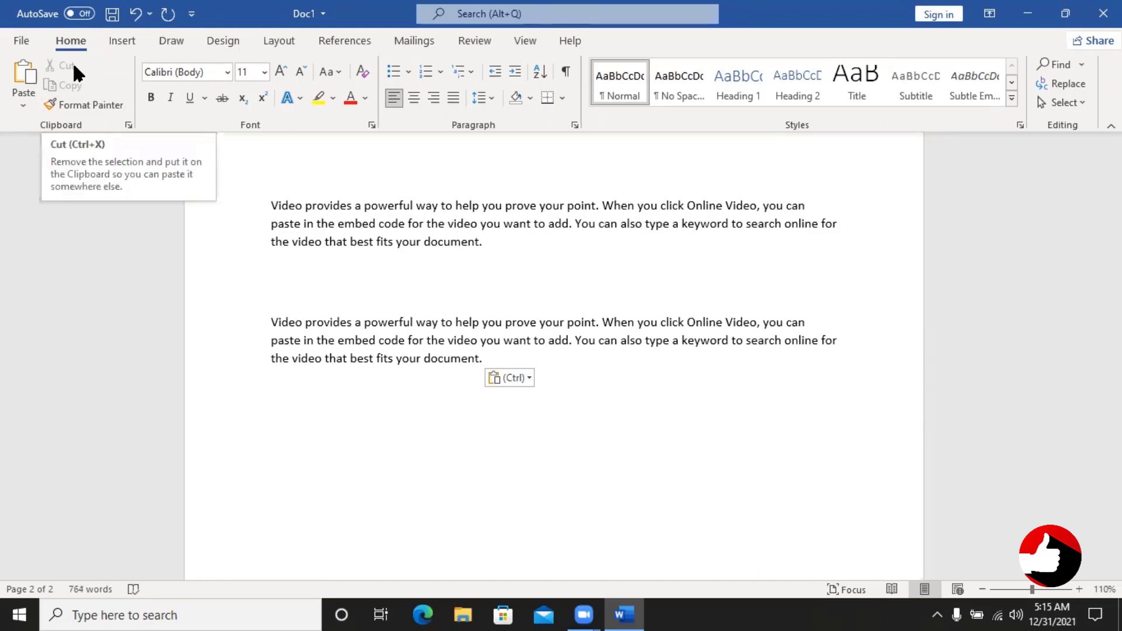
- Compare the remaining text on page 1 with the two pasted paragraphs at the end of page 2
{"action": "scroll", "coordinate": [350, 243], "scroll_direction": "up", "scroll_amount": 15}
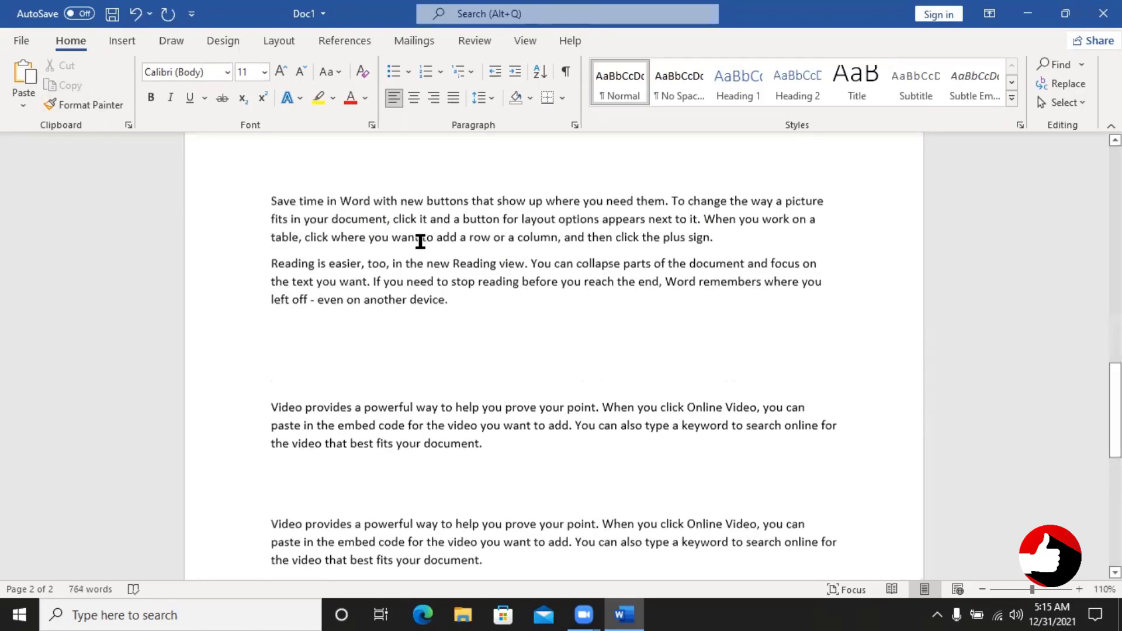
{"action": "scroll", "coordinate": [420, 246], "scroll_direction": "down", "scroll_amount": 15}
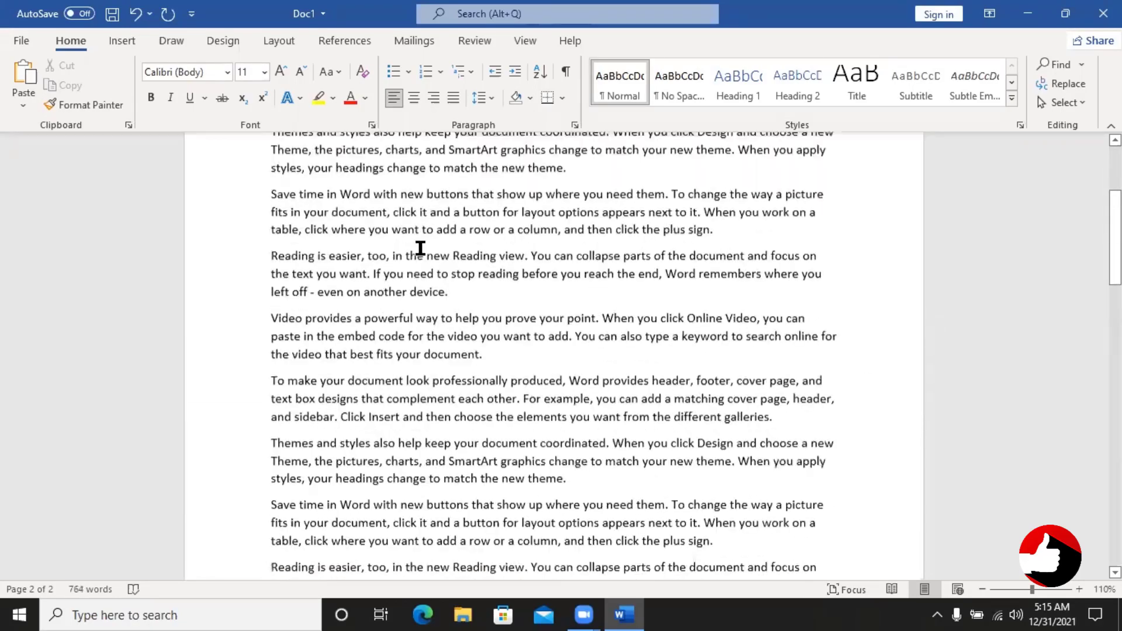
{"action": "scroll", "coordinate": [433, 301], "scroll_direction": "down", "scroll_amount": 3}
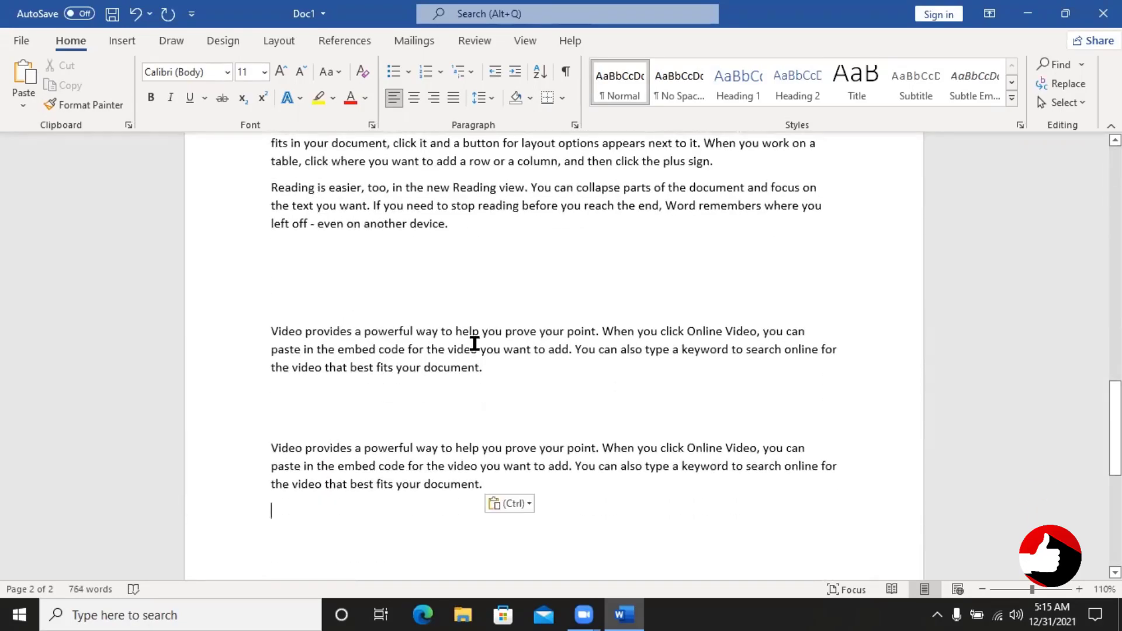
{"action": "scroll", "coordinate": [403, 364], "scroll_direction": "up", "scroll_amount": 3}
{"action": "scroll", "coordinate": [403, 363], "scroll_direction": "up", "scroll_amount": 15}
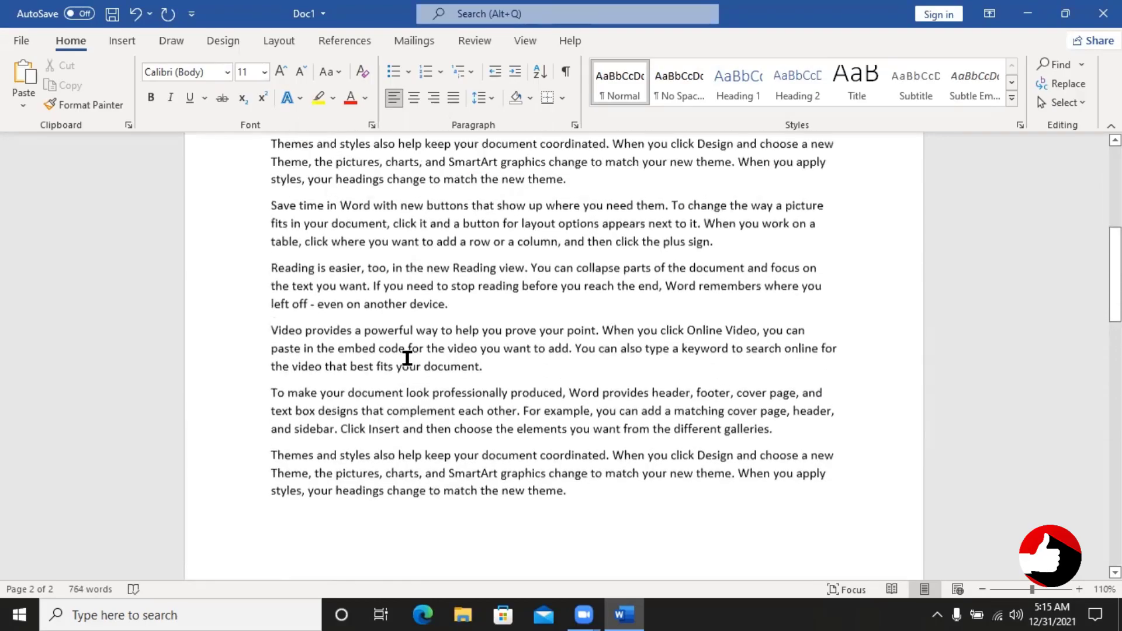
{"action": "scroll", "coordinate": [587, 219], "scroll_direction": "down", "scroll_amount": 15}
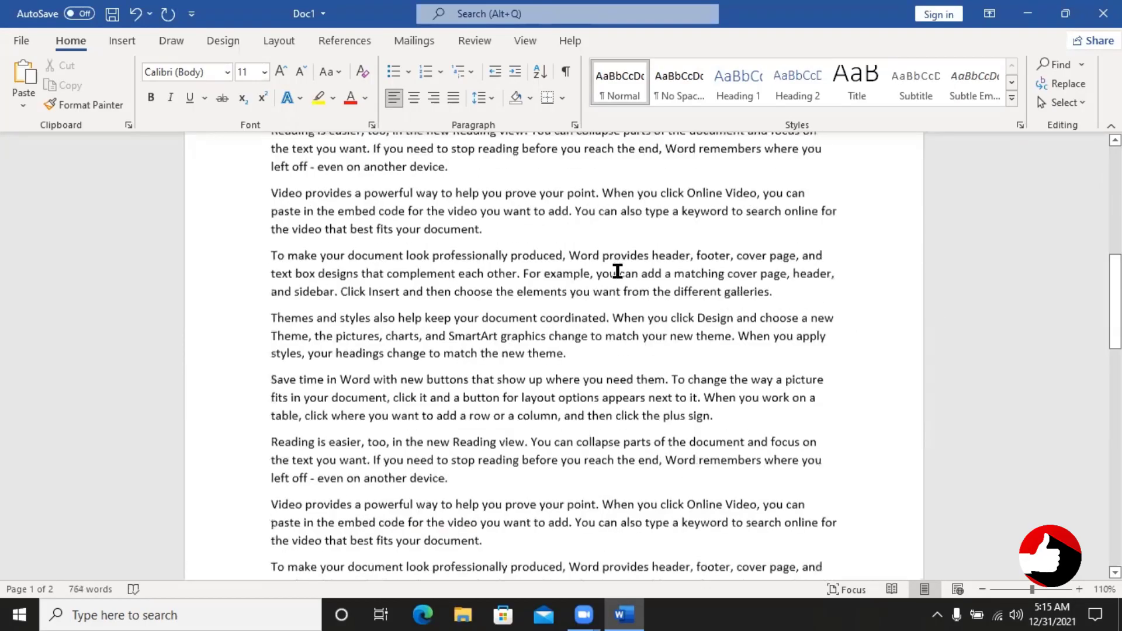
{"action": "key", "text": "ctrl+v"}
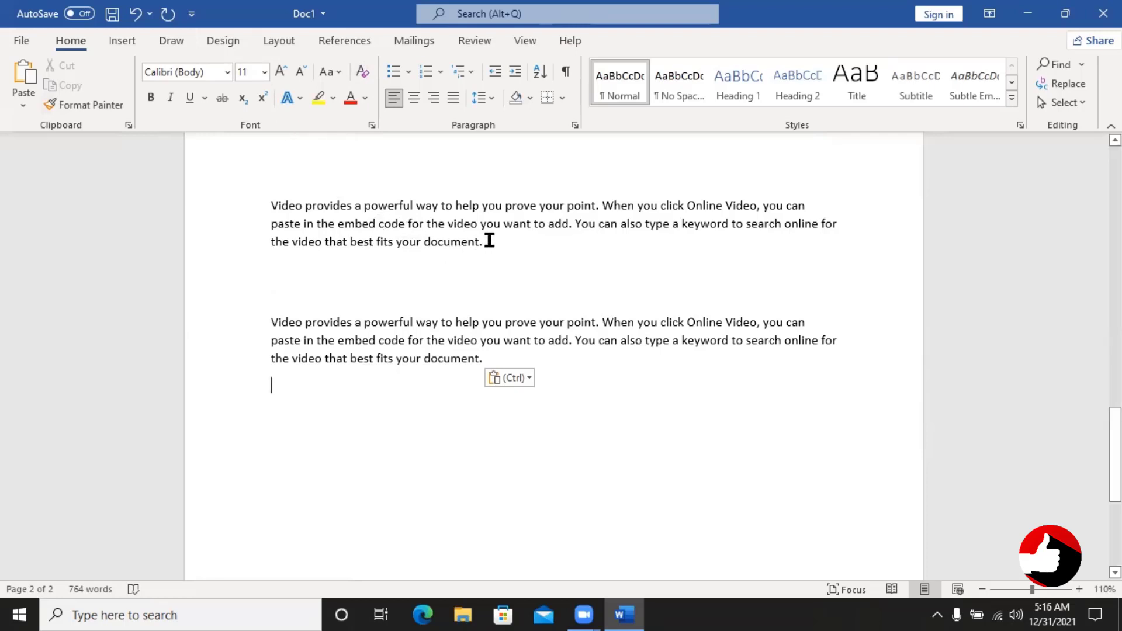
- Change the font of the first of the two pasted "Video provides" paragraphs at the document's end to Algerian
{"action": "left_click_drag", "start_coordinate": [488, 241], "coordinate": [261, 210]}
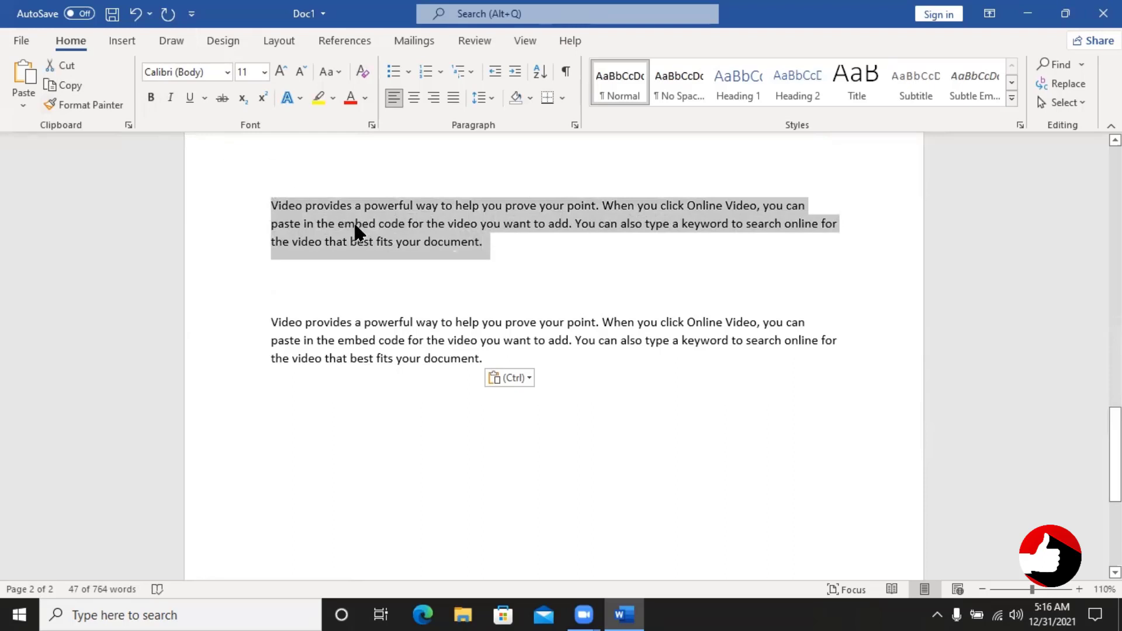
{"action": "left_click", "coordinate": [393, 230]}
{"action": "left_click_drag", "start_coordinate": [364, 207], "coordinate": [413, 208]}
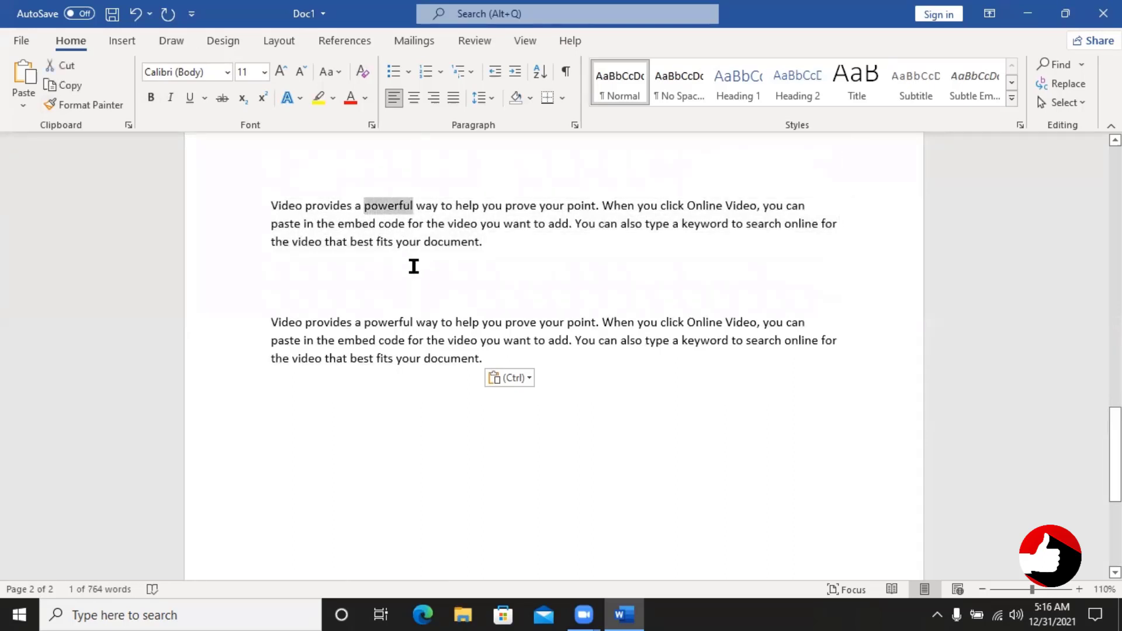
{"action": "left_click_drag", "start_coordinate": [484, 242], "coordinate": [272, 202]}
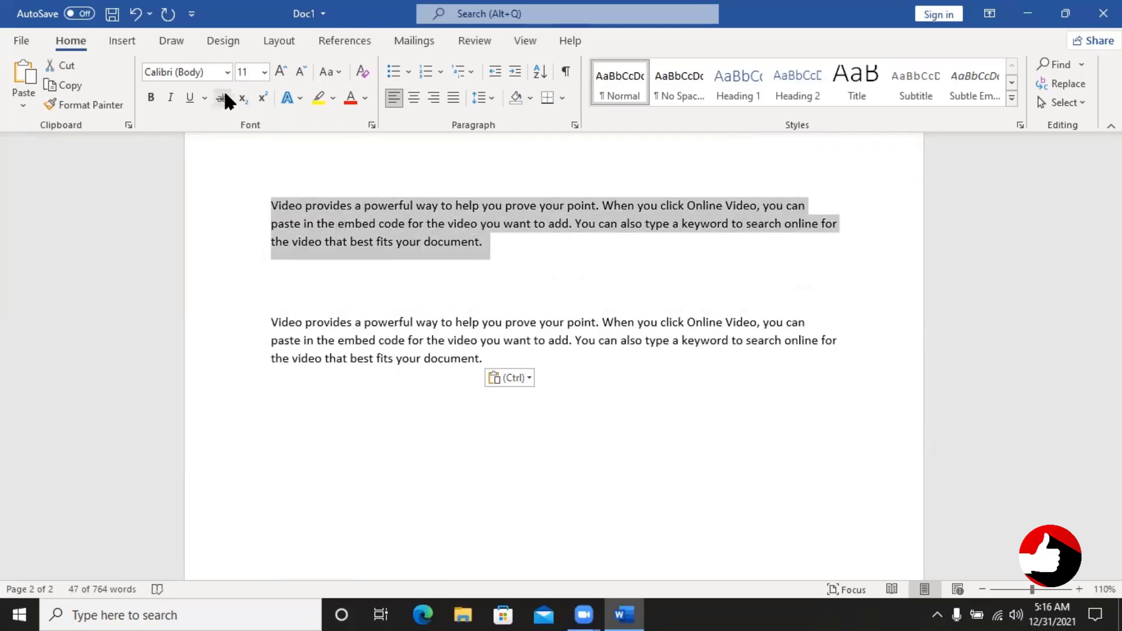
{"action": "left_click", "coordinate": [227, 70]}
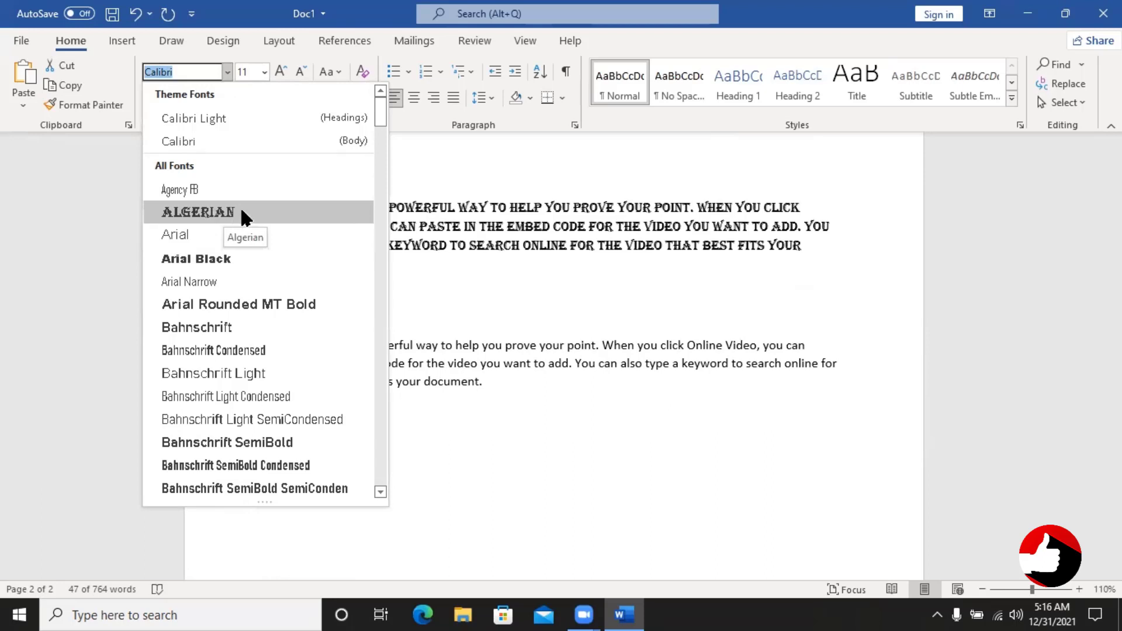
{"action": "left_click", "coordinate": [226, 214]}
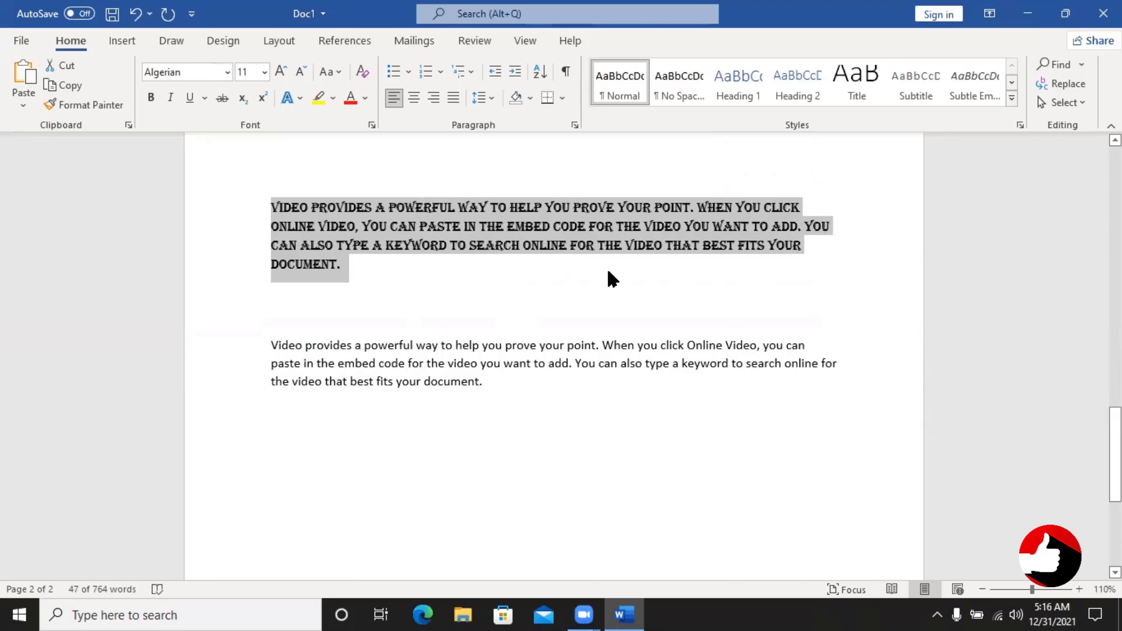
- Set the Algerian paragraph's font size to the custom value 100 and look over the enlarged text
{"action": "left_click", "coordinate": [264, 72]}
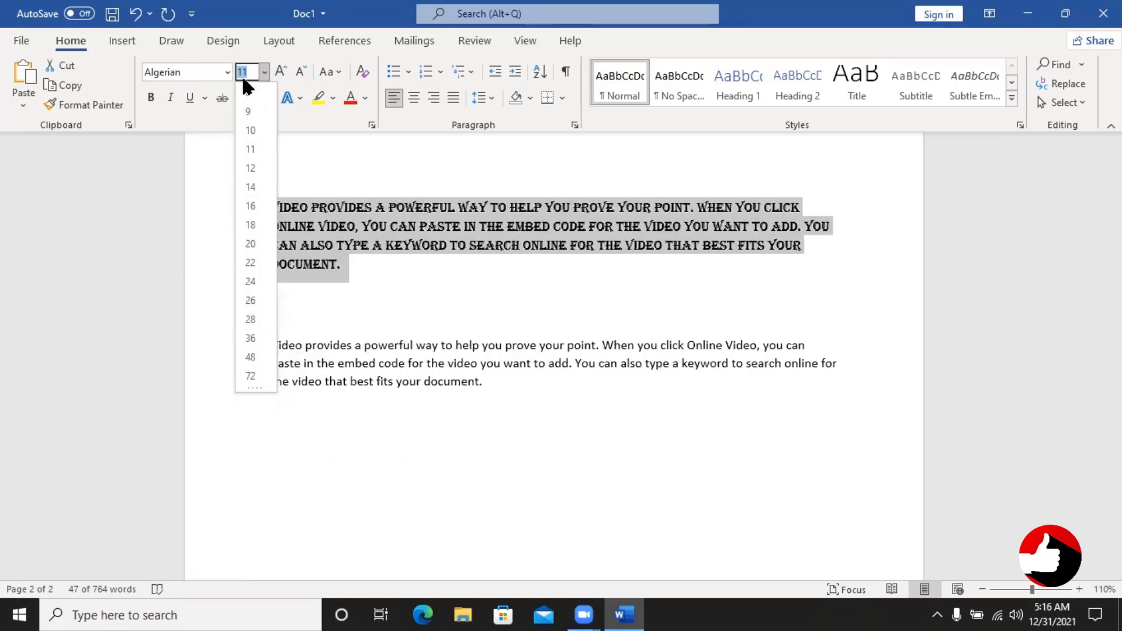
{"action": "left_click", "coordinate": [393, 181]}
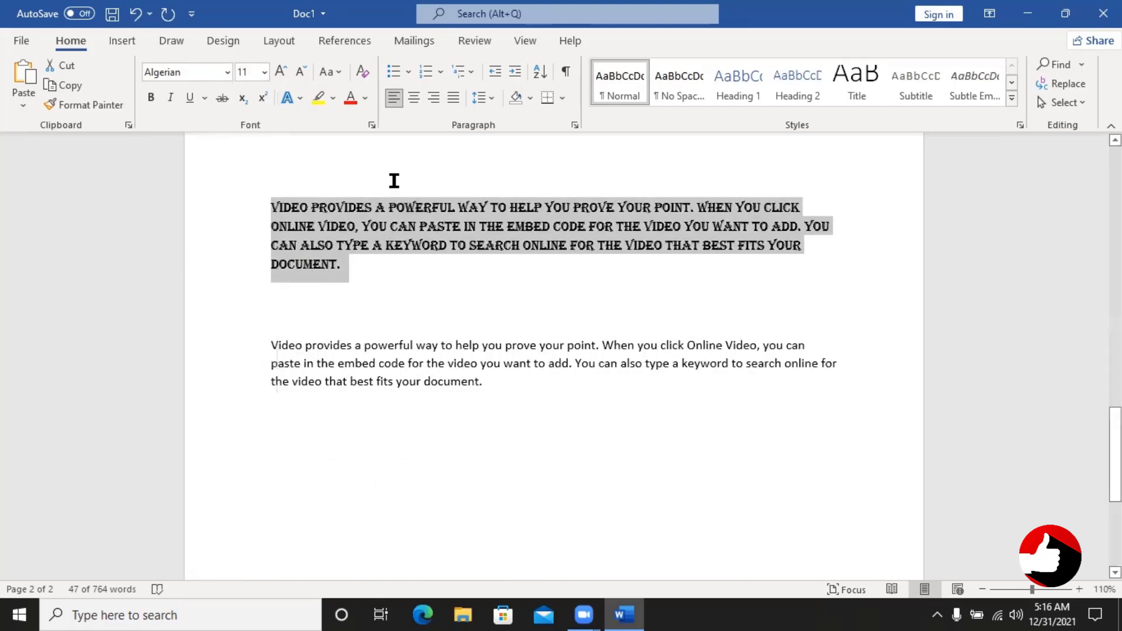
{"action": "left_click", "coordinate": [257, 78]}
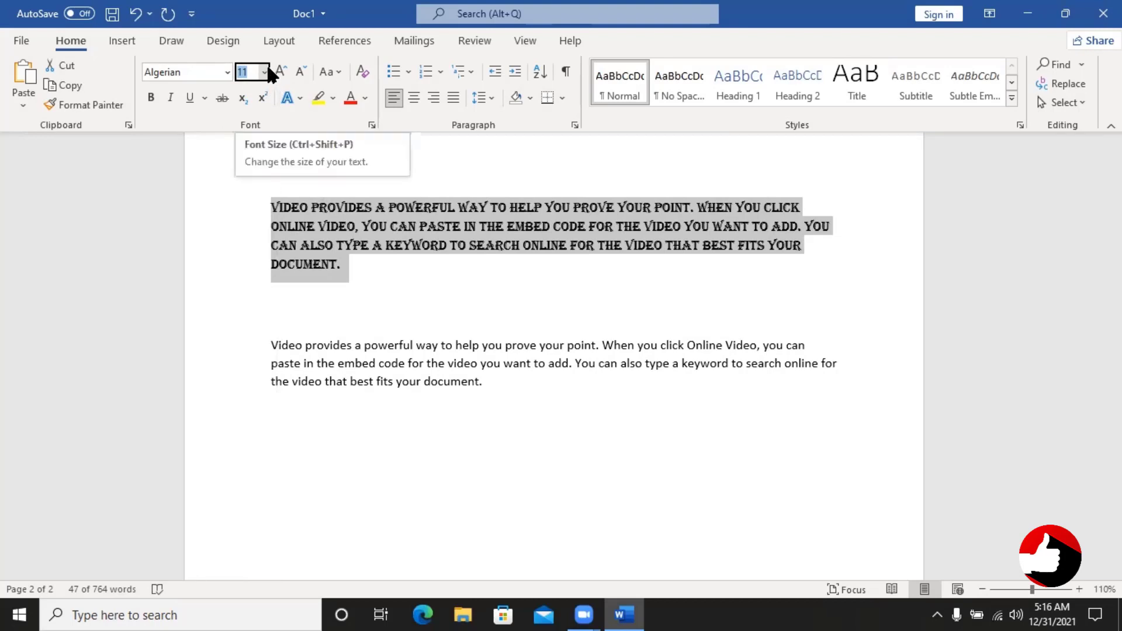
{"action": "type", "text": "1"}
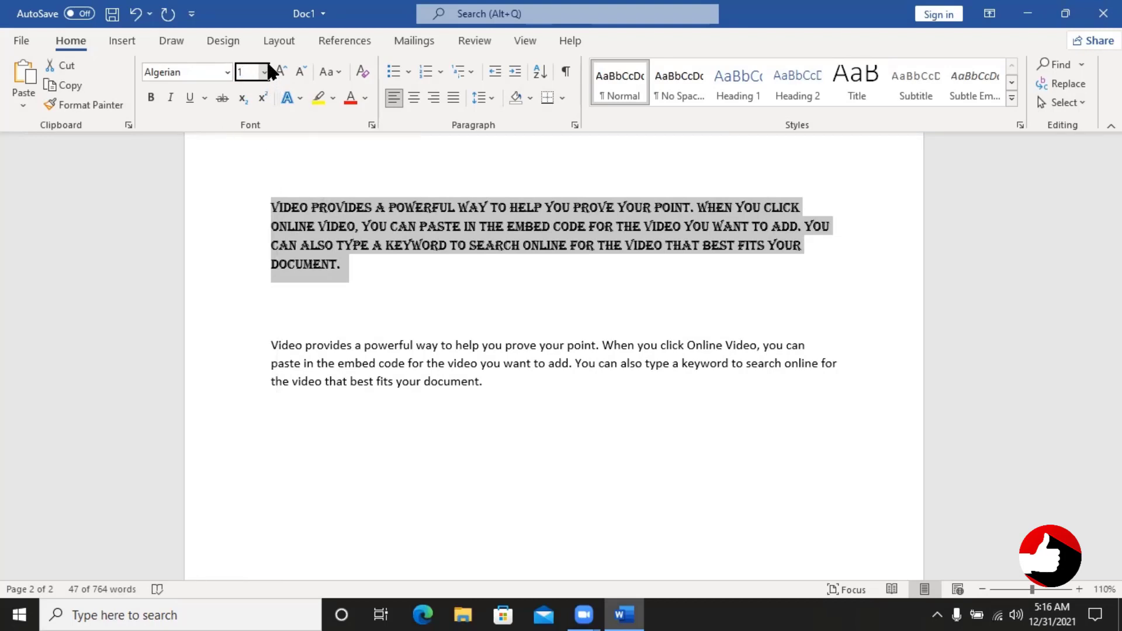
{"action": "type", "text": "00"}
{"action": "key", "text": "Return"}
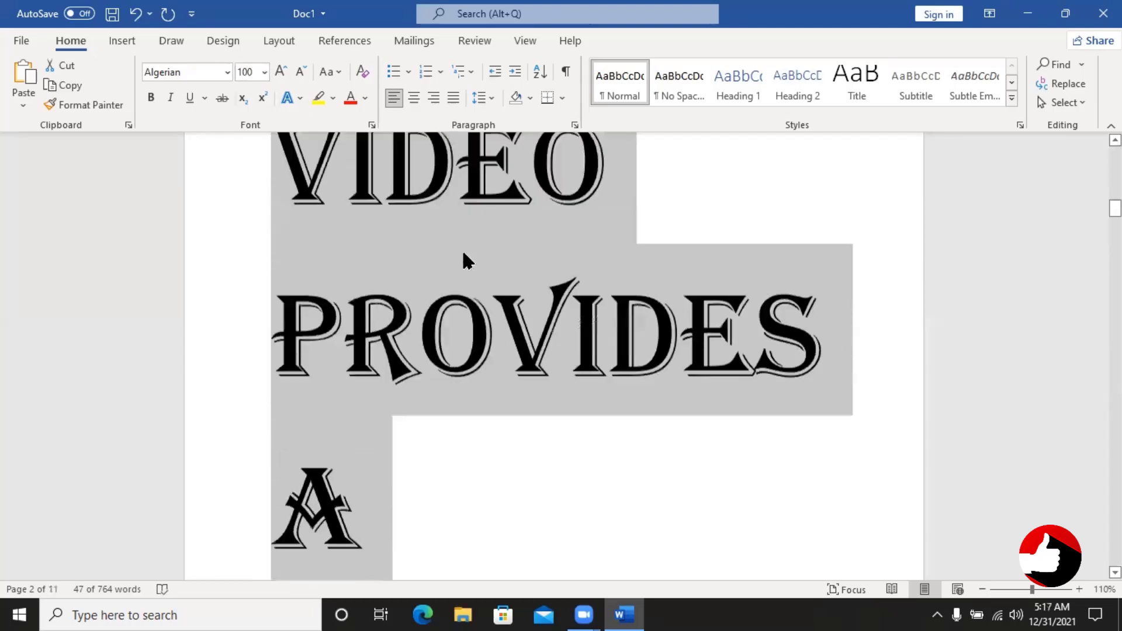
{"action": "scroll", "coordinate": [464, 254], "scroll_direction": "down", "scroll_amount": 5}
{"action": "scroll", "coordinate": [463, 254], "scroll_direction": "up", "scroll_amount": 8}
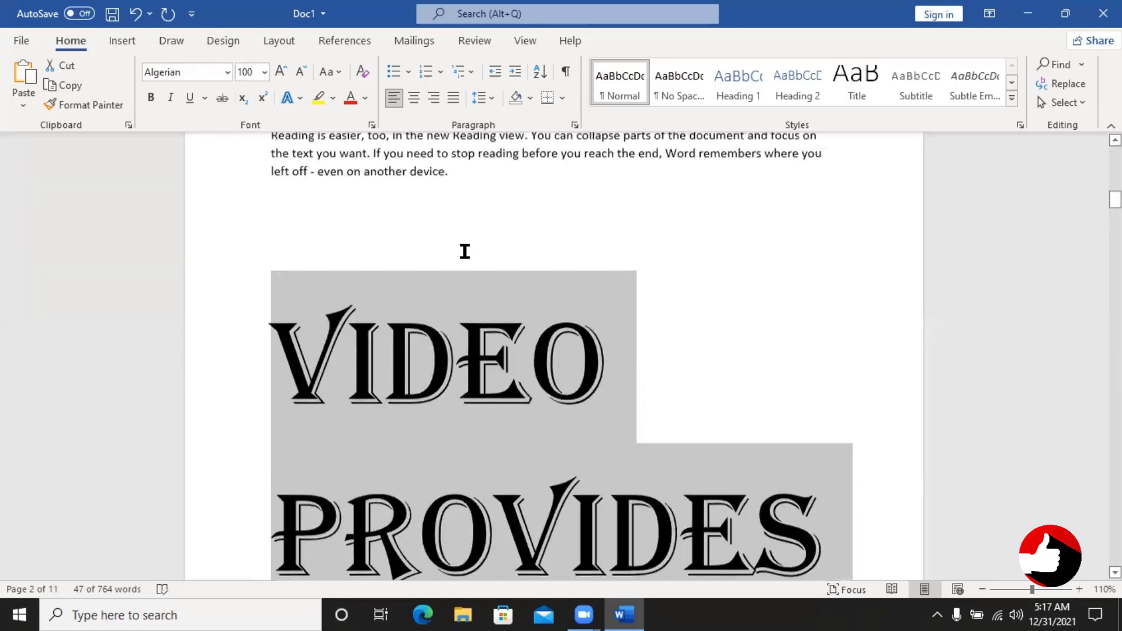
{"action": "scroll", "coordinate": [463, 248], "scroll_direction": "up", "scroll_amount": 4}
{"action": "scroll", "coordinate": [463, 248], "scroll_direction": "down", "scroll_amount": 4}
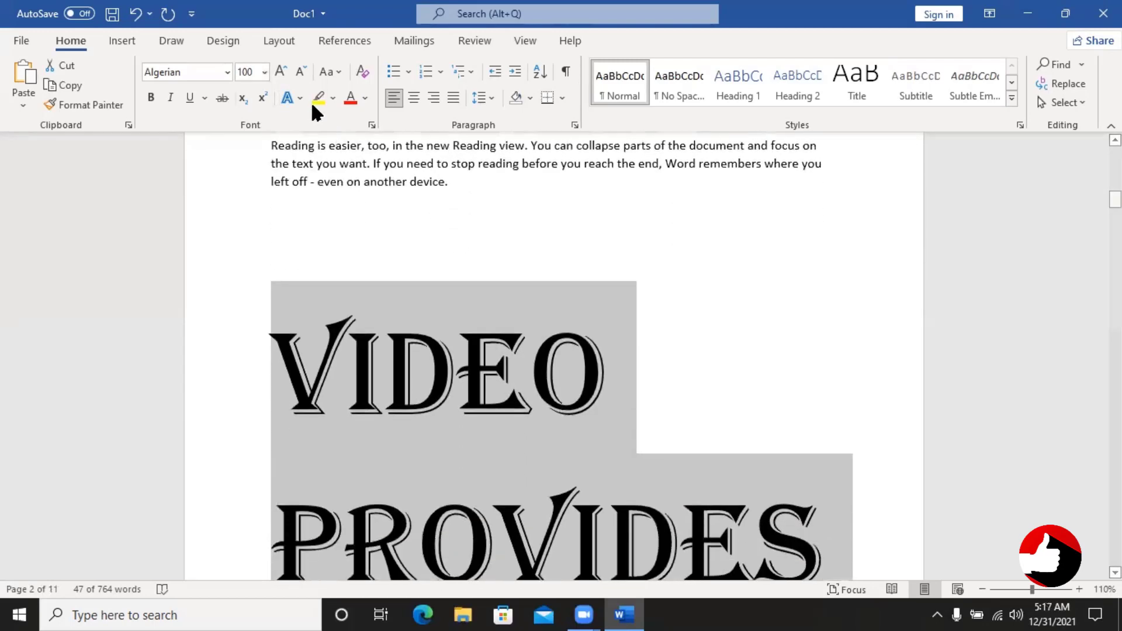
- Set the Algerian paragraph's font size to 12, and view its settings in the Font dialog without changing them
{"action": "left_click", "coordinate": [265, 70]}
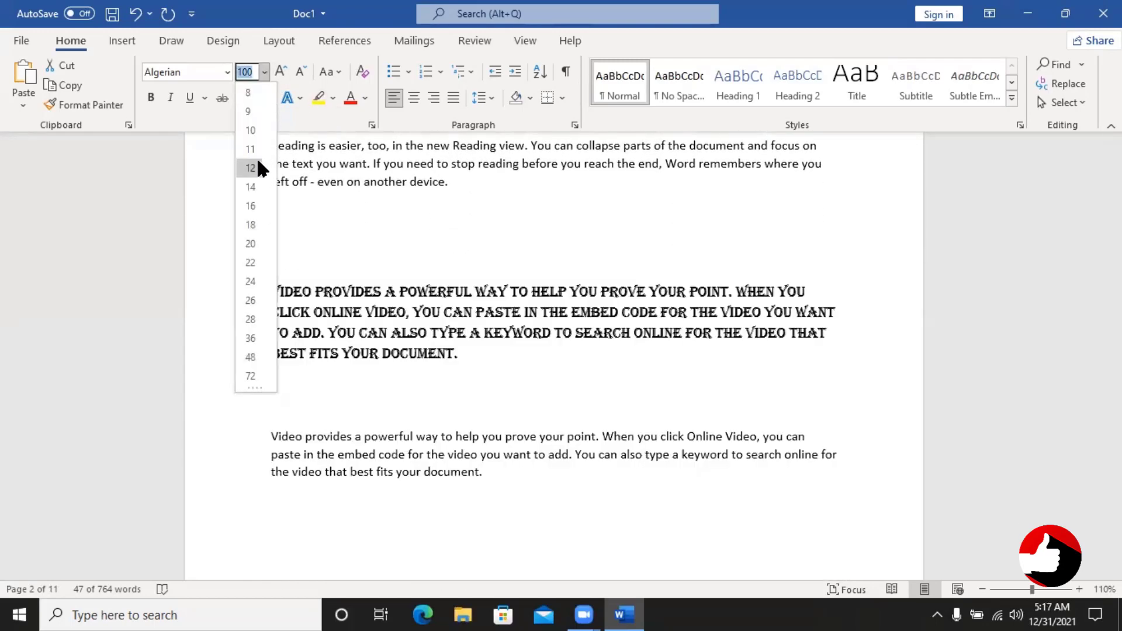
{"action": "left_click", "coordinate": [252, 166]}
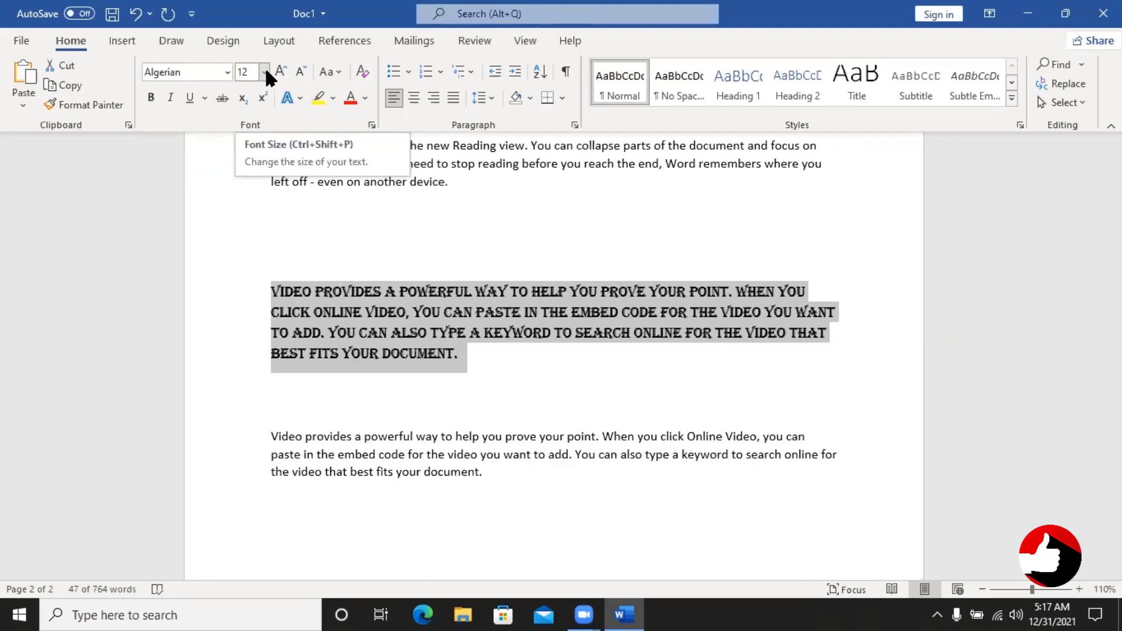
{"action": "key", "text": "ctrl+d"}
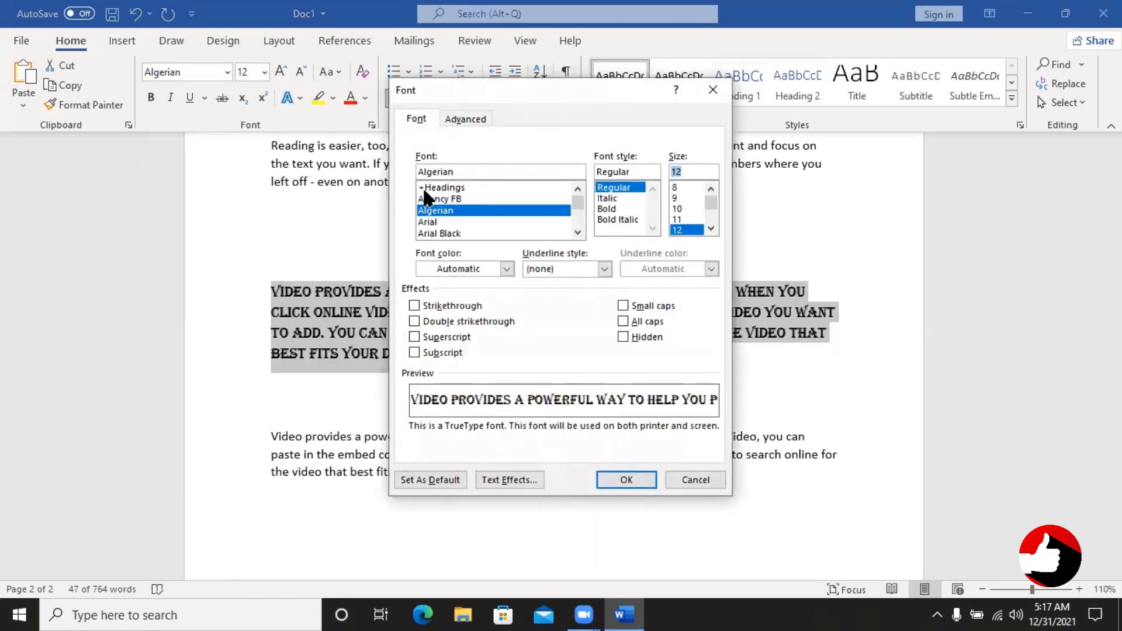
{"action": "left_click", "coordinate": [706, 478]}
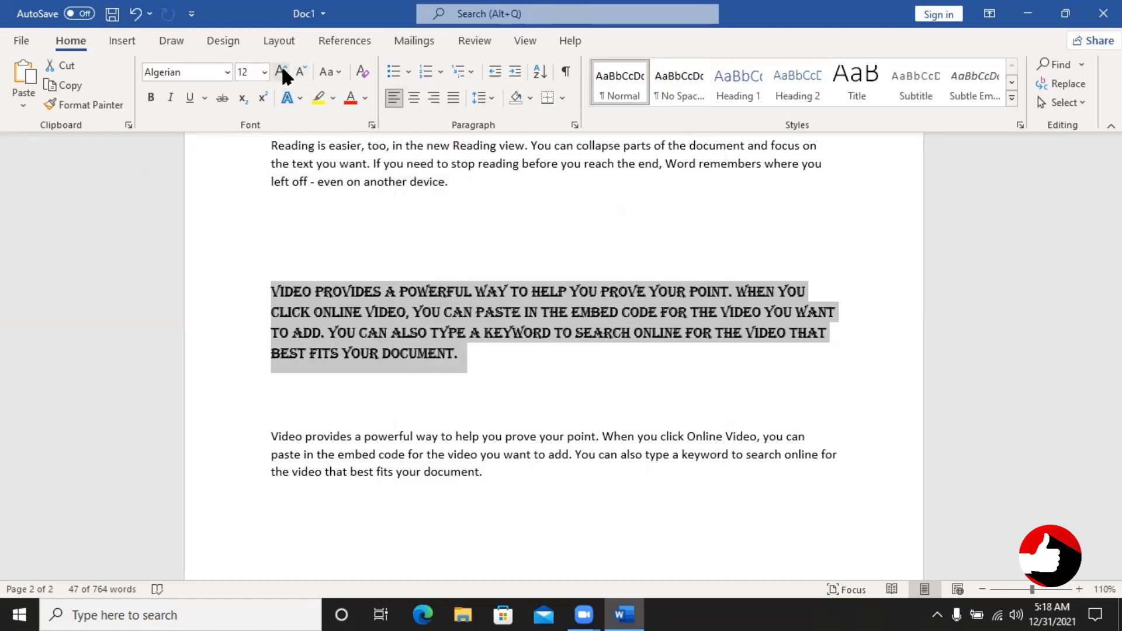
- Increase and decrease the Algerian paragraph's font size in single increments, ending at 14
{"action": "left_click", "coordinate": [282, 65]}
{"action": "left_click", "coordinate": [281, 65]}
{"action": "left_click", "coordinate": [282, 65]}
{"action": "left_click", "coordinate": [296, 66]}
{"action": "left_click", "coordinate": [296, 67]}
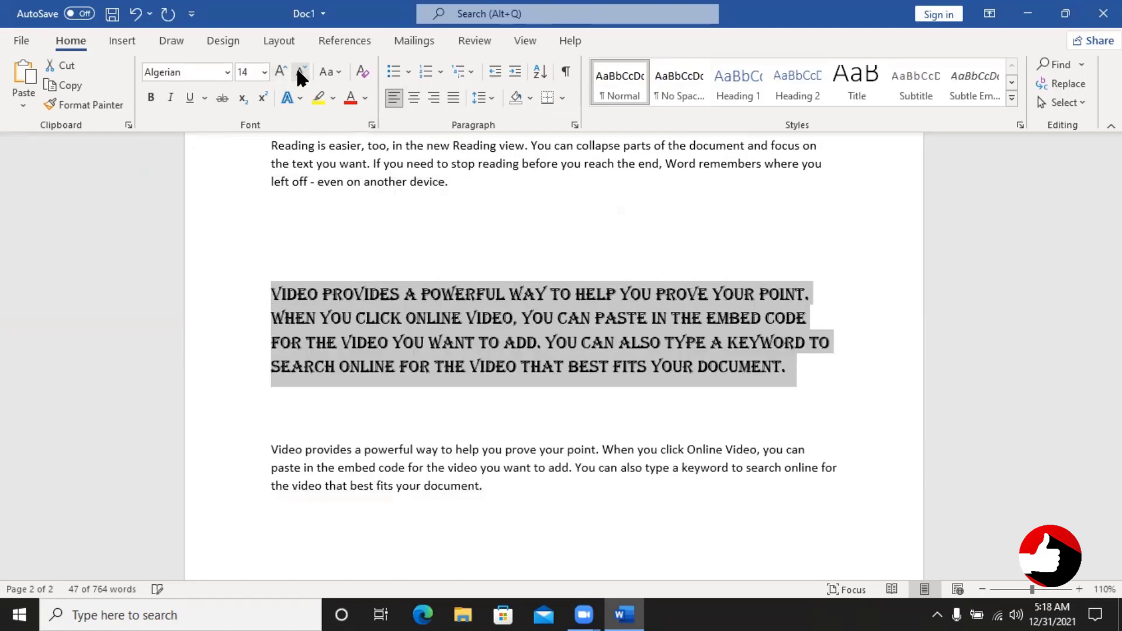
{"action": "left_click", "coordinate": [295, 66]}
{"action": "left_click", "coordinate": [295, 67]}
{"action": "left_click", "coordinate": [281, 67]}
{"action": "left_click", "coordinate": [281, 67]}
{"action": "left_click", "coordinate": [279, 67]}
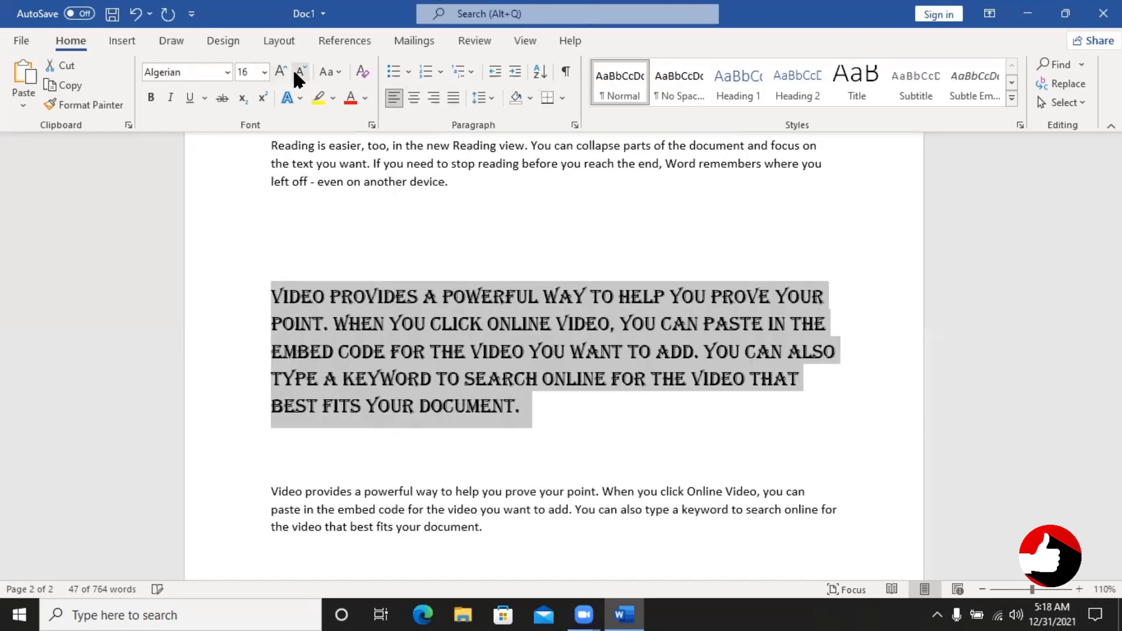
{"action": "left_click", "coordinate": [293, 68]}
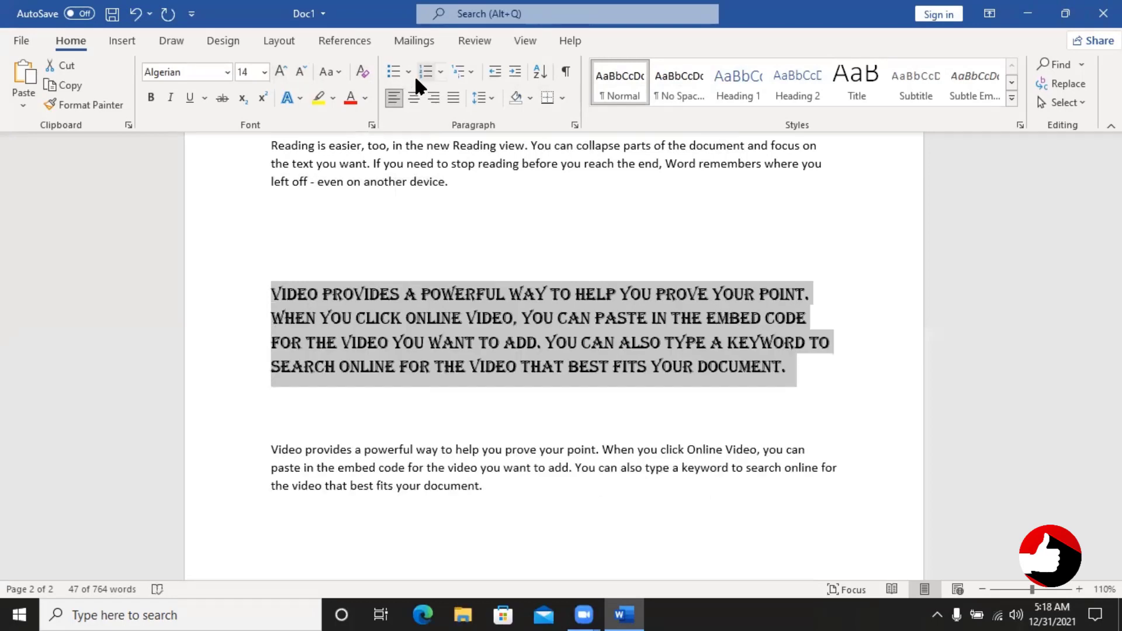
- Repeatedly grow and shrink the selected paragraph's font, finishing at size 12
{"action": "key", "text": "ctrl+shift+period"}
{"action": "key", "text": "ctrl+shift+period"}
{"action": "key", "text": "ctrl+shift+comma"}
{"action": "key", "text": "ctrl+shift+comma"}
{"action": "key", "text": "ctrl+shift+comma"}
{"action": "key", "text": "ctrl+shift+comma"}
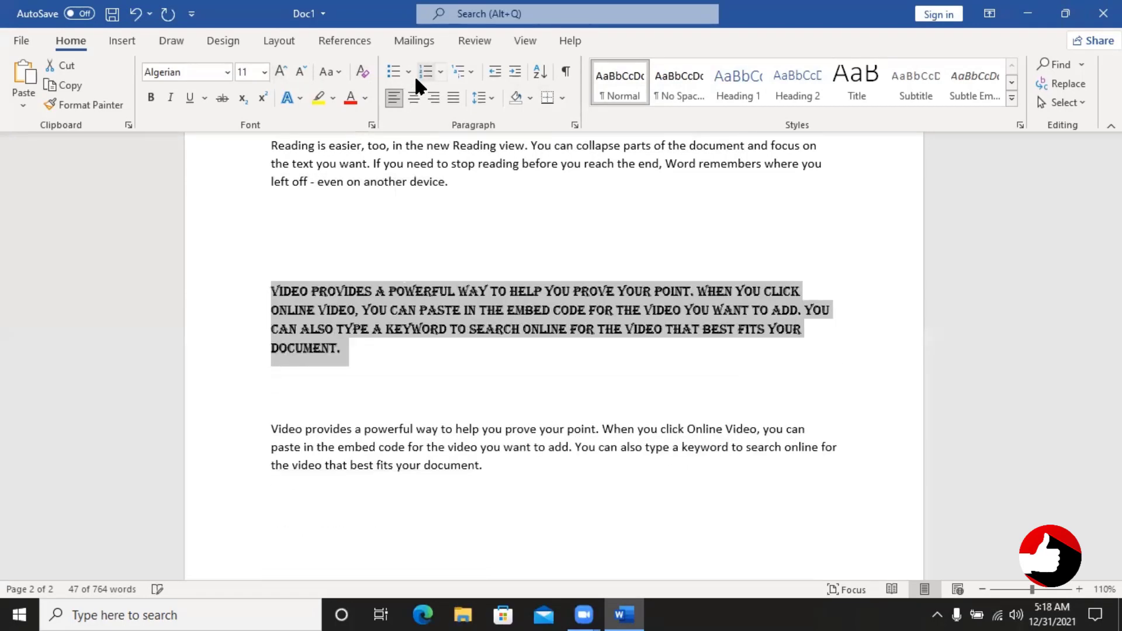
{"action": "key", "text": "ctrl+shift+period"}
{"action": "key", "text": "ctrl+shift+period"}
{"action": "key", "text": "ctrl+shift+period"}
{"action": "key", "text": "ctrl+shift+period"}
{"action": "key", "text": "ctrl+shift+period"}
{"action": "key", "text": "ctrl+shift+comma"}
{"action": "key", "text": "ctrl+shift+comma"}
{"action": "key", "text": "ctrl+shift+comma"}
{"action": "key", "text": "ctrl+shift+comma"}
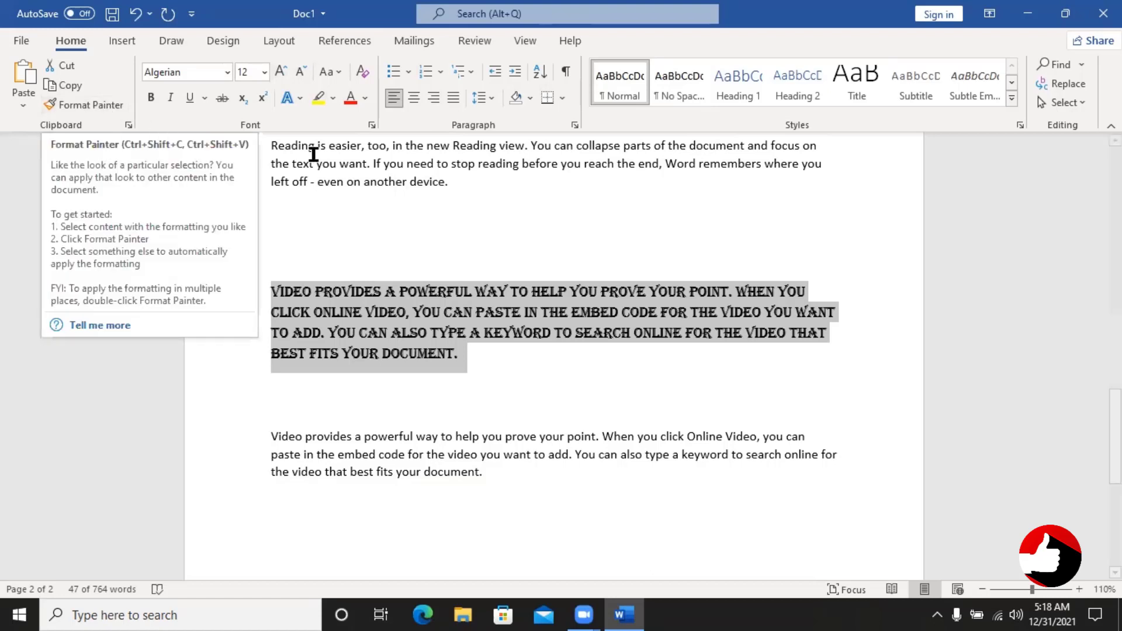
- Color the Algerian paragraph with the darkest green theme color and increase its font size to 14
{"action": "left_click", "coordinate": [364, 98]}
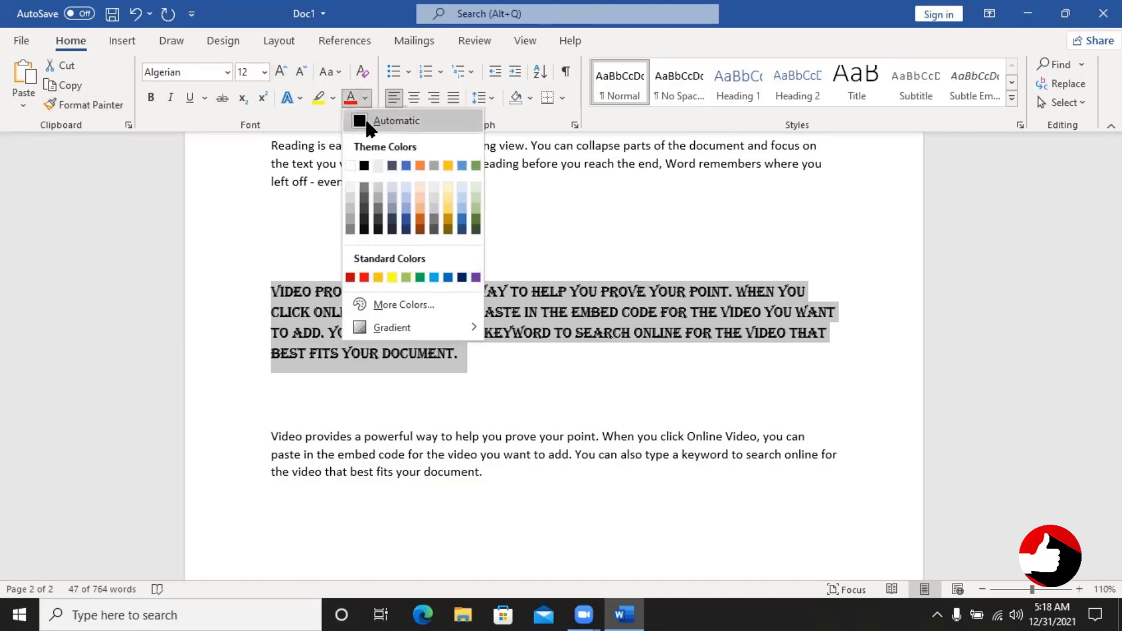
{"action": "left_click", "coordinate": [476, 230]}
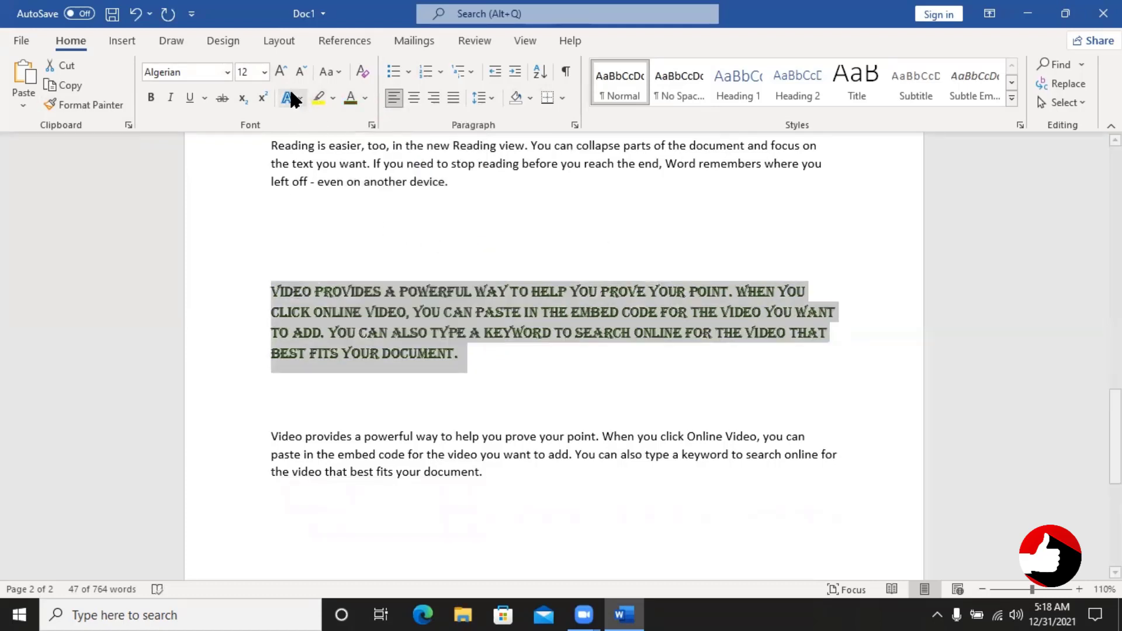
{"action": "left_click", "coordinate": [279, 66]}
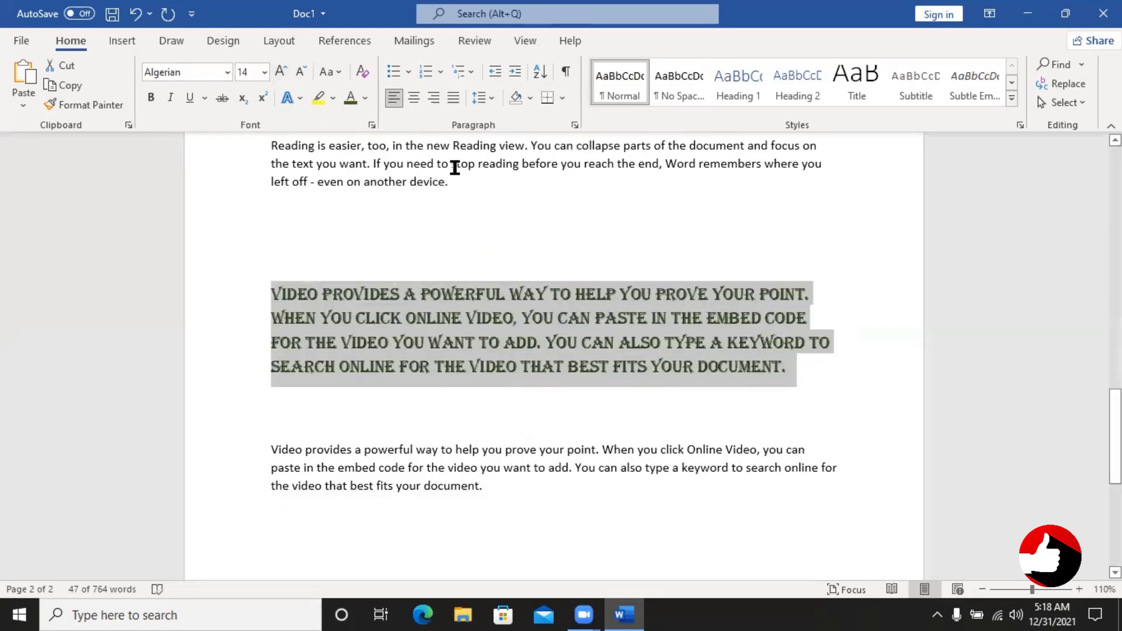
{"action": "left_click", "coordinate": [557, 342]}
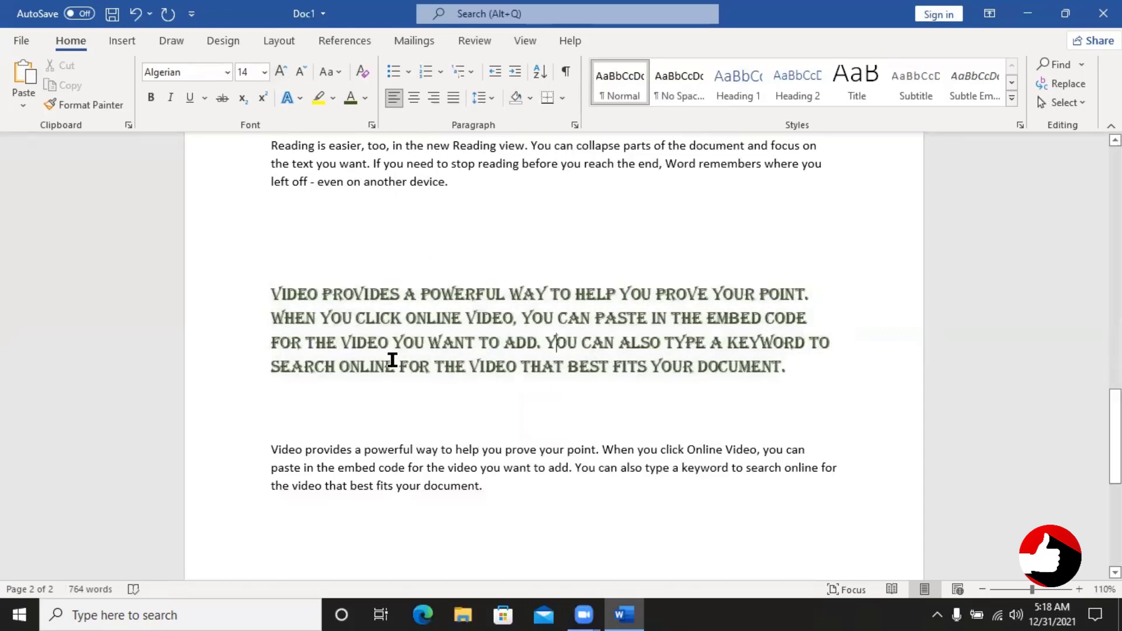
- Highlight the whole Algerian paragraph in light gray and deselect it
{"action": "left_click_drag", "start_coordinate": [798, 366], "coordinate": [272, 295]}
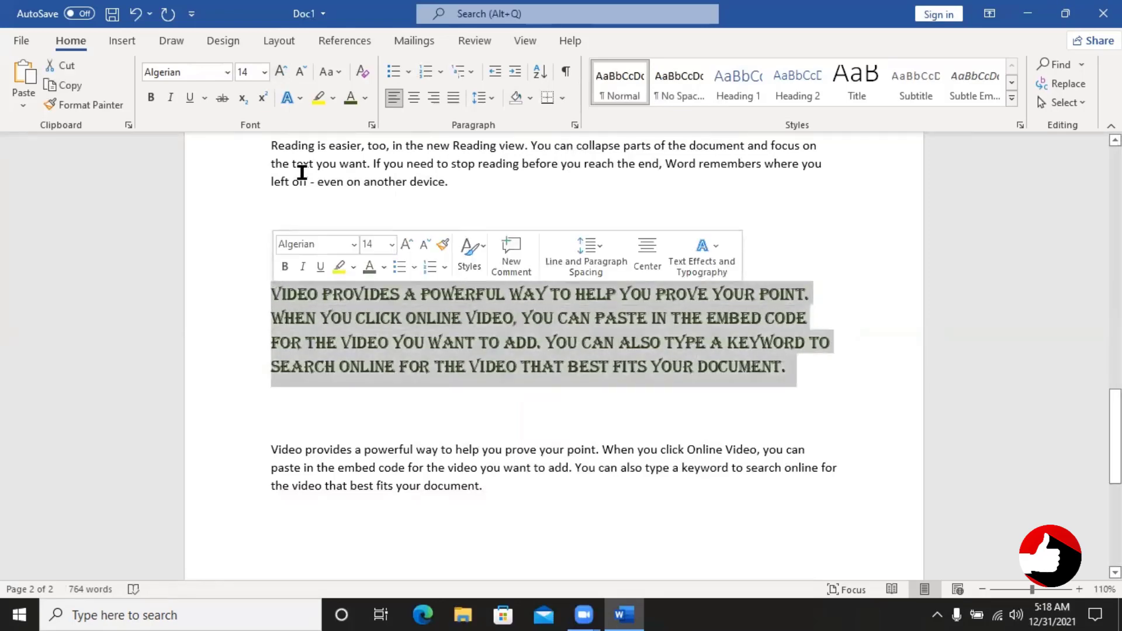
{"action": "left_click", "coordinate": [332, 92]}
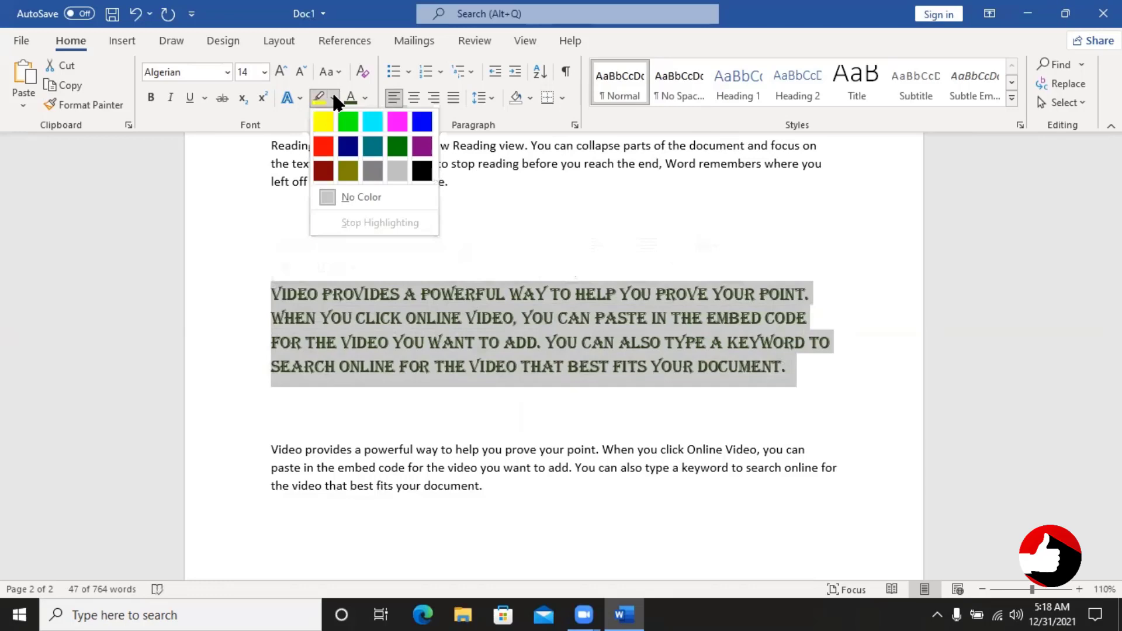
{"action": "left_click", "coordinate": [397, 172]}
{"action": "left_click", "coordinate": [784, 364]}
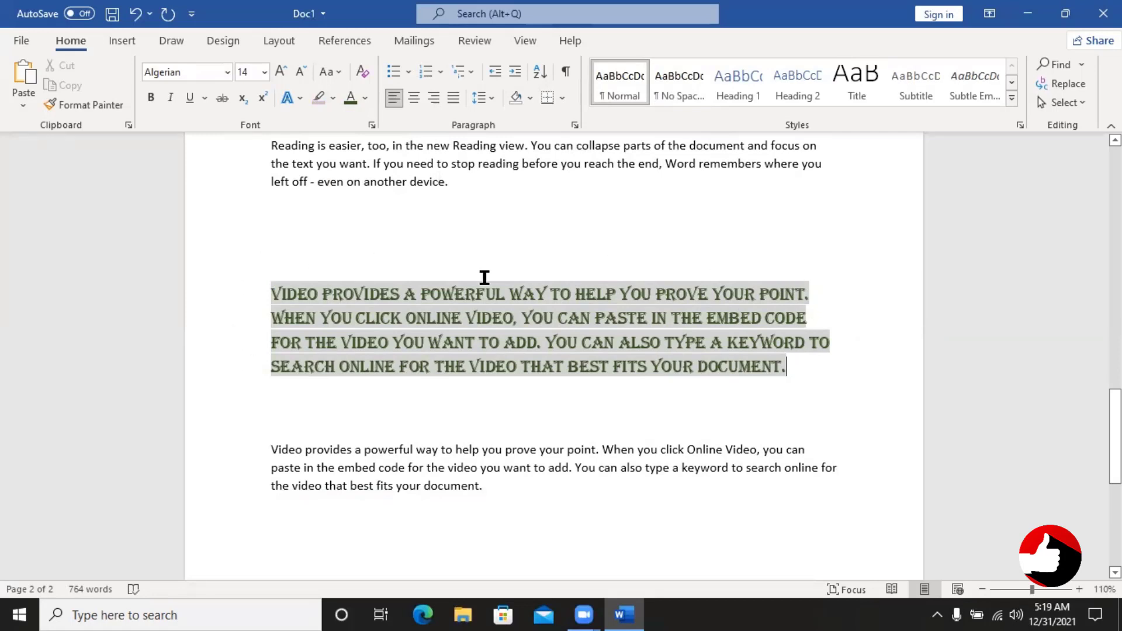
- Remove the highlight color from the whole Algerian paragraph
{"action": "left_click_drag", "start_coordinate": [786, 368], "coordinate": [252, 298]}
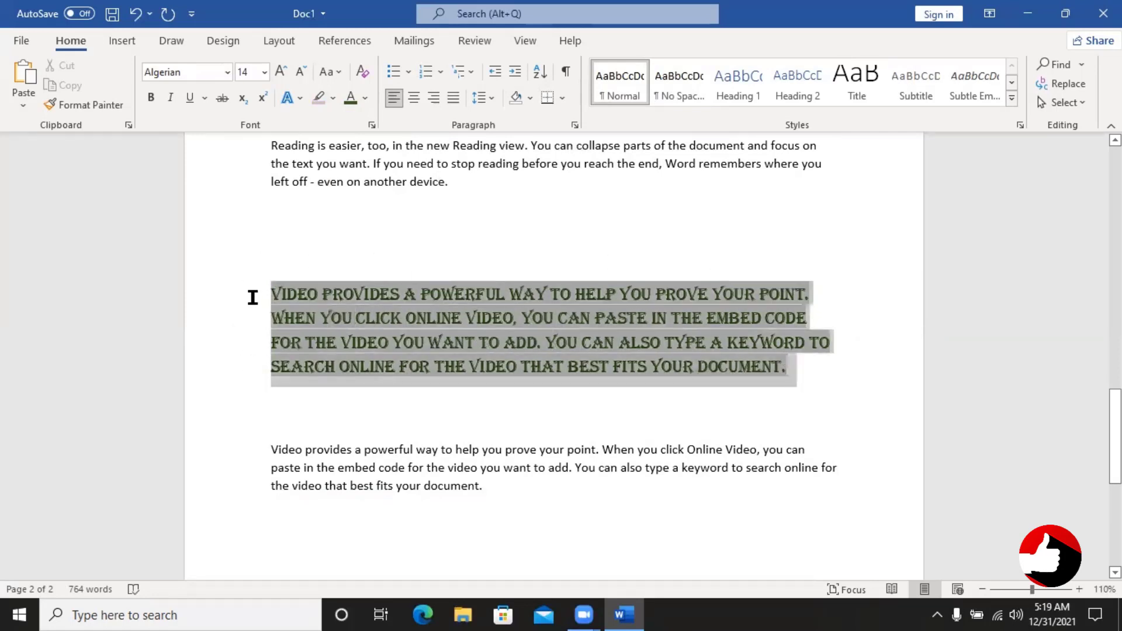
{"action": "left_click", "coordinate": [332, 97]}
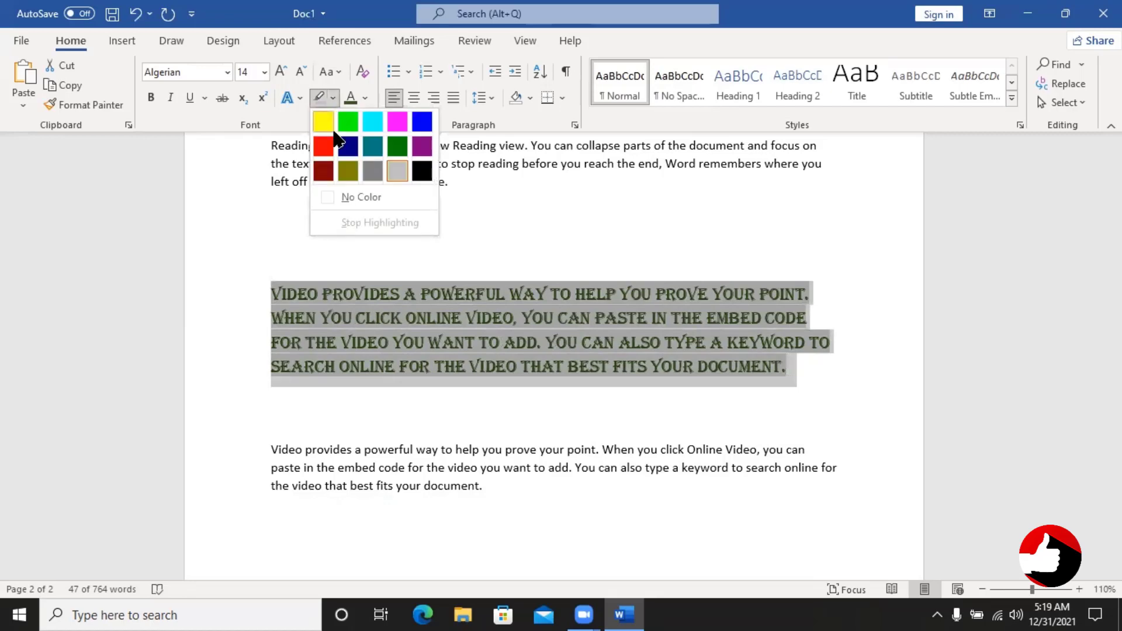
{"action": "left_click", "coordinate": [345, 197]}
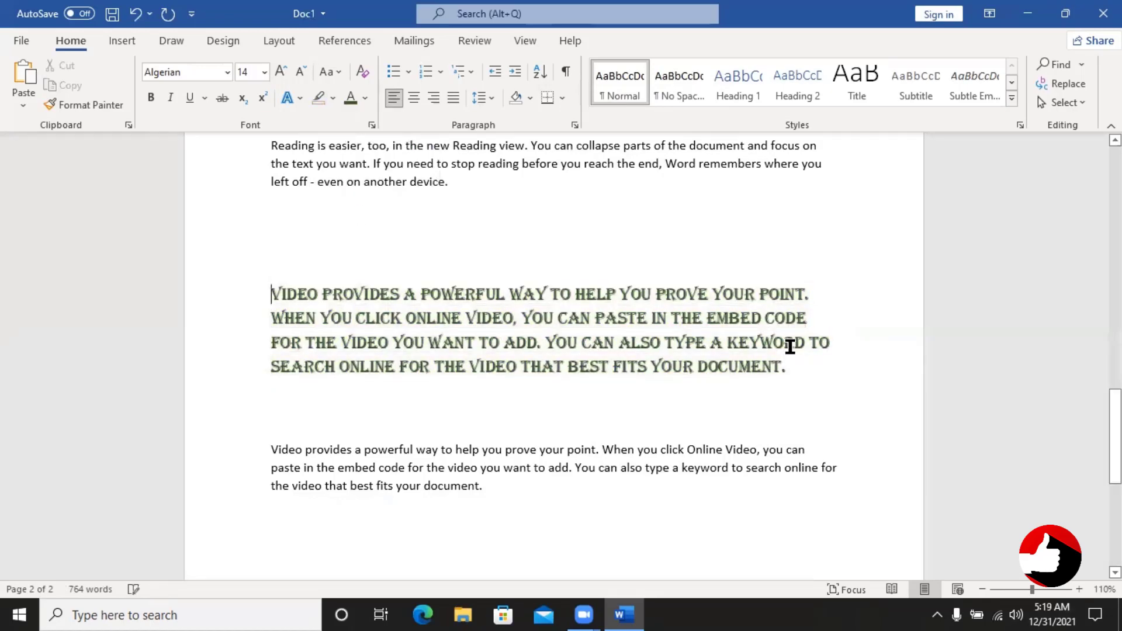
- Change the Algerian paragraph's font color to the second-darkest orange theme color
{"action": "left_click_drag", "start_coordinate": [806, 370], "coordinate": [313, 266]}
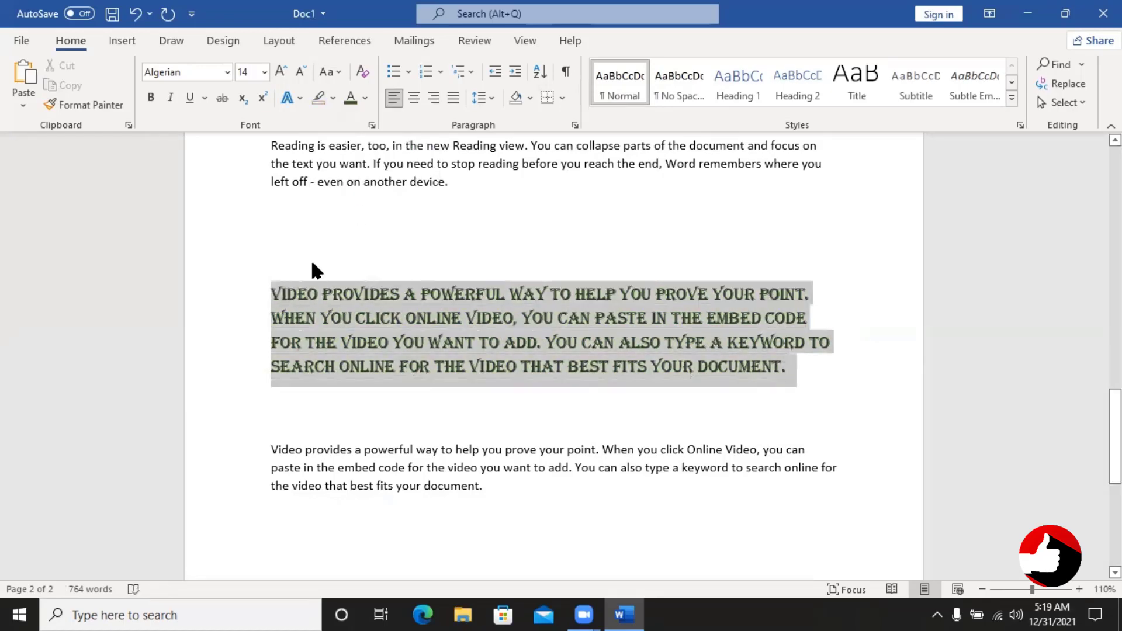
{"action": "left_click", "coordinate": [364, 98]}
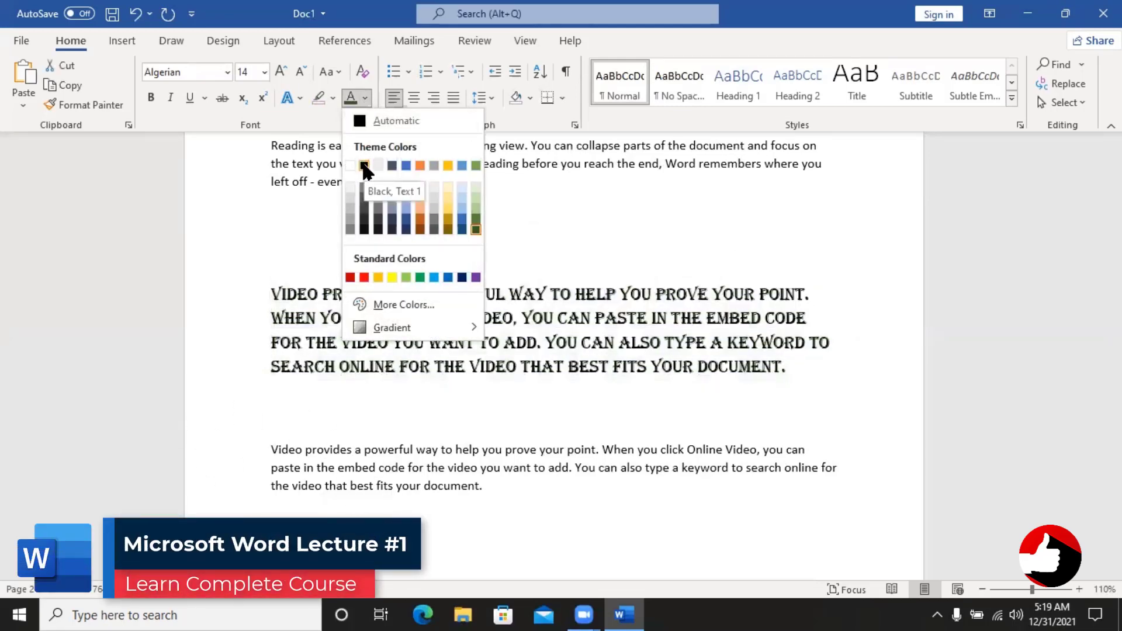
{"action": "left_click", "coordinate": [420, 220]}
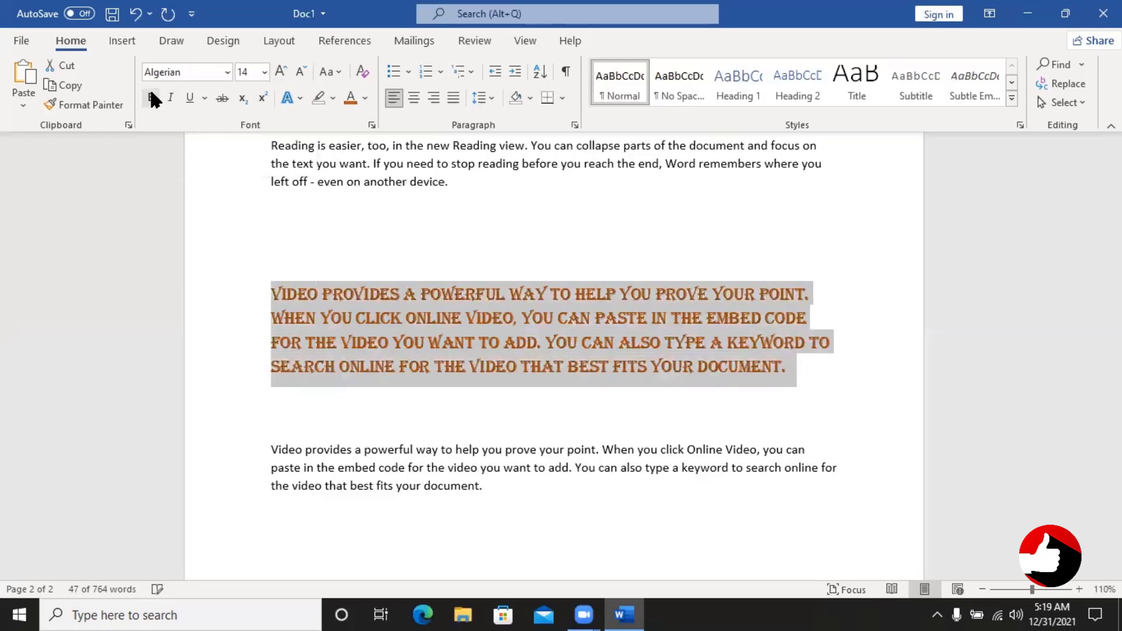
- Toggle bold on and off repeatedly for the Algerian paragraph, finishing with bold off
{"action": "left_click", "coordinate": [152, 97]}
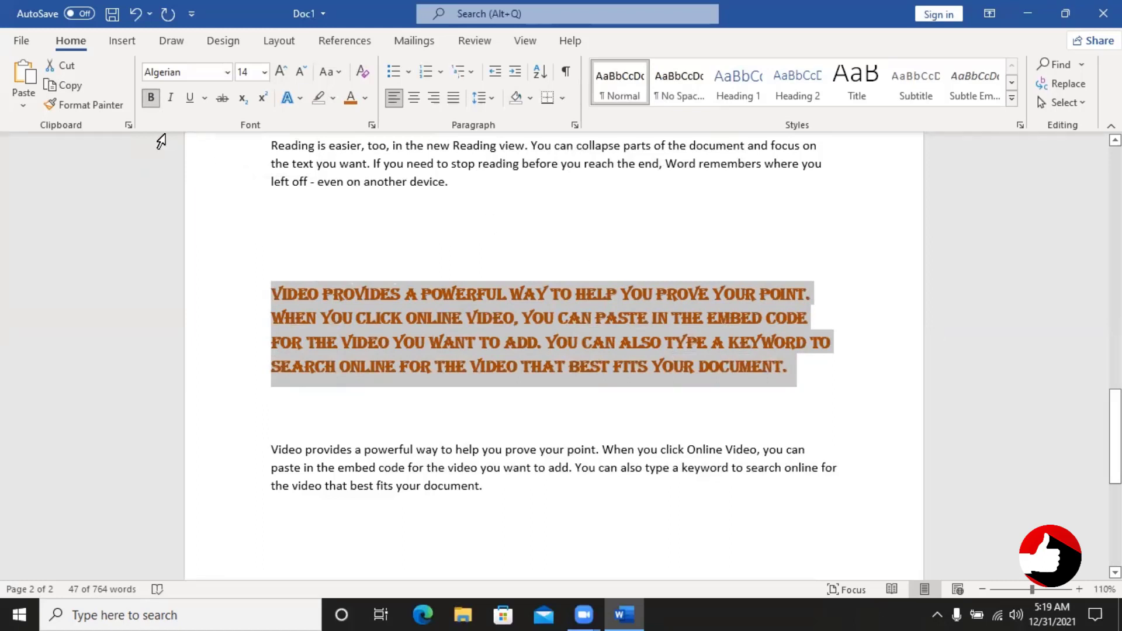
{"action": "key", "text": "ctrl+b"}
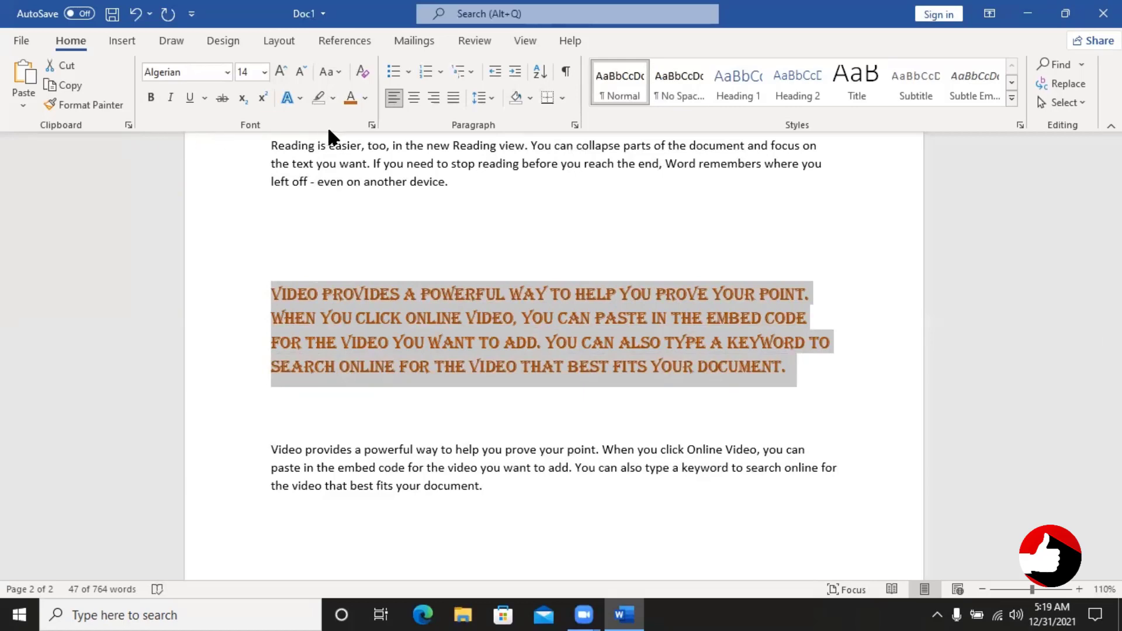
{"action": "key", "text": "ctrl+b"}
{"action": "key", "text": "ctrl+b"}
{"action": "key", "text": "ctrl+b"}
{"action": "key", "text": "ctrl+b"}
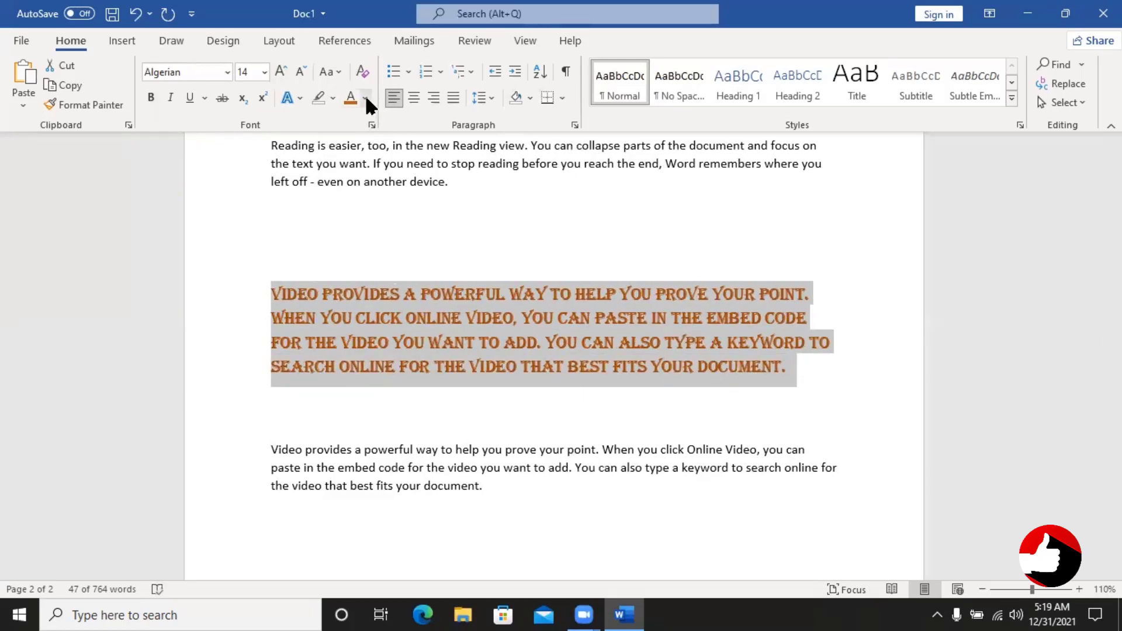
- Apply and remove italics on the Algerian paragraph twice, finishing with italics off
{"action": "left_click", "coordinate": [170, 99]}
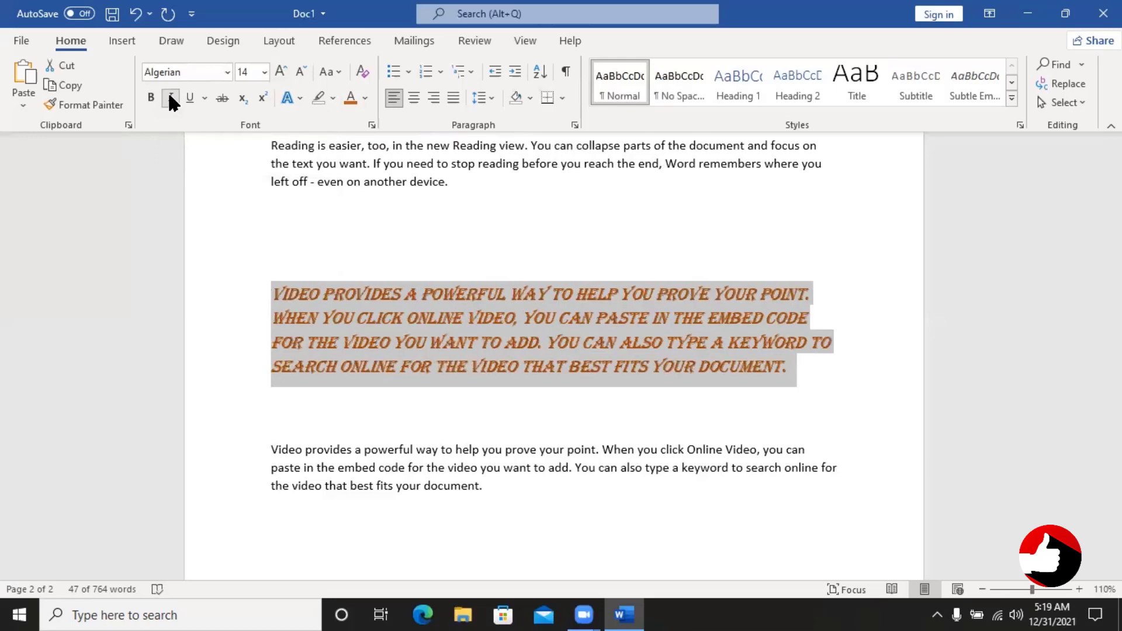
{"action": "left_click", "coordinate": [171, 98]}
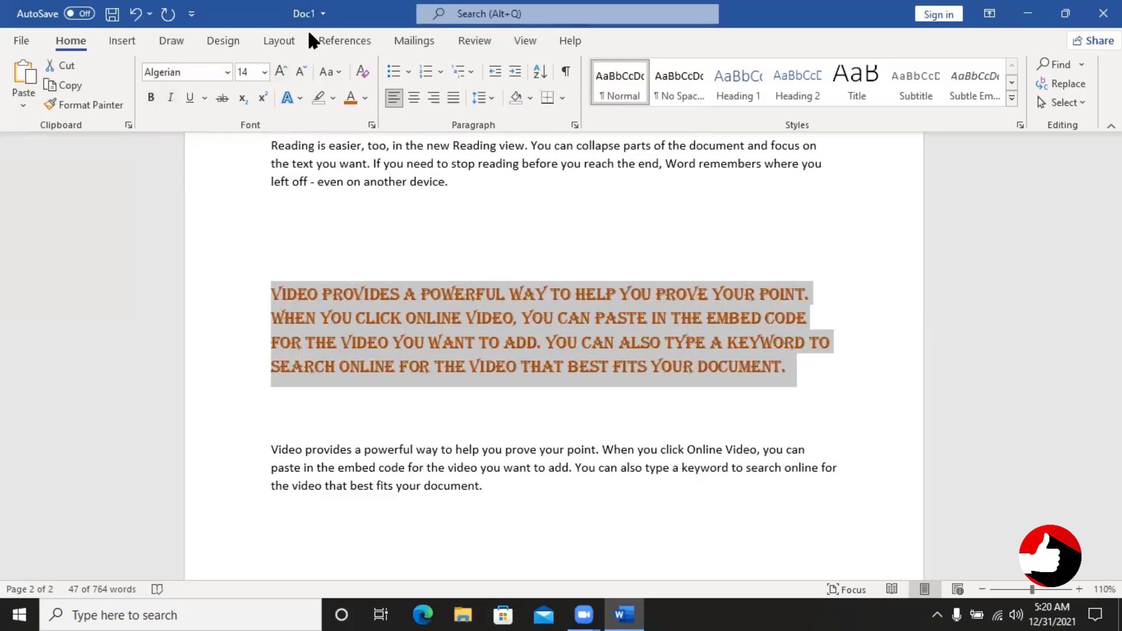
{"action": "key", "text": "ctrl+i"}
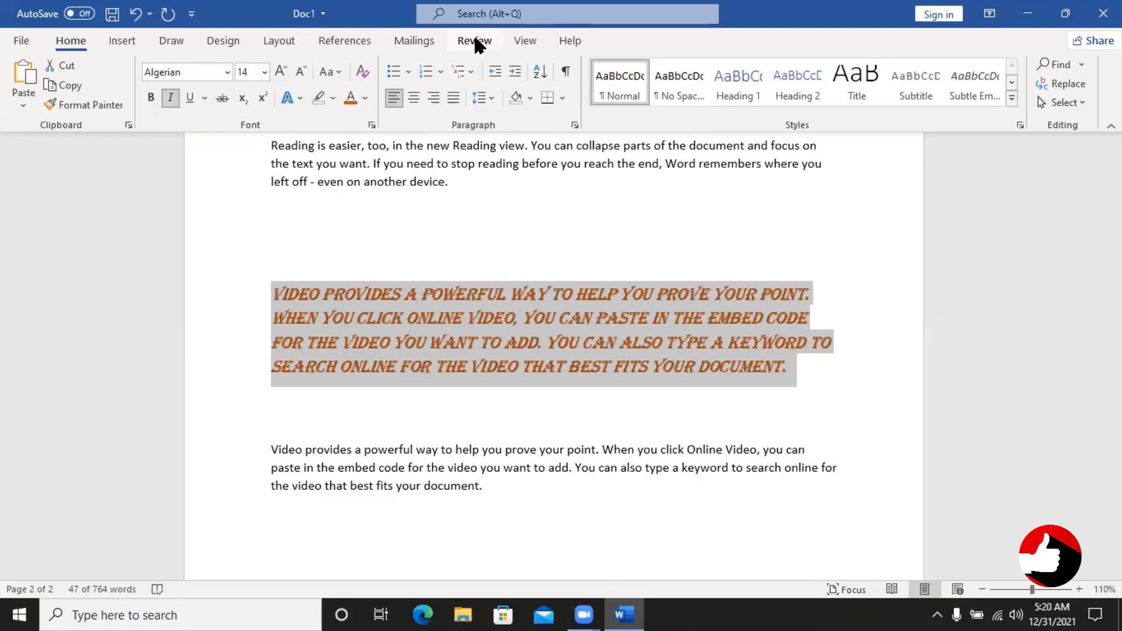
{"action": "key", "text": "ctrl+i"}
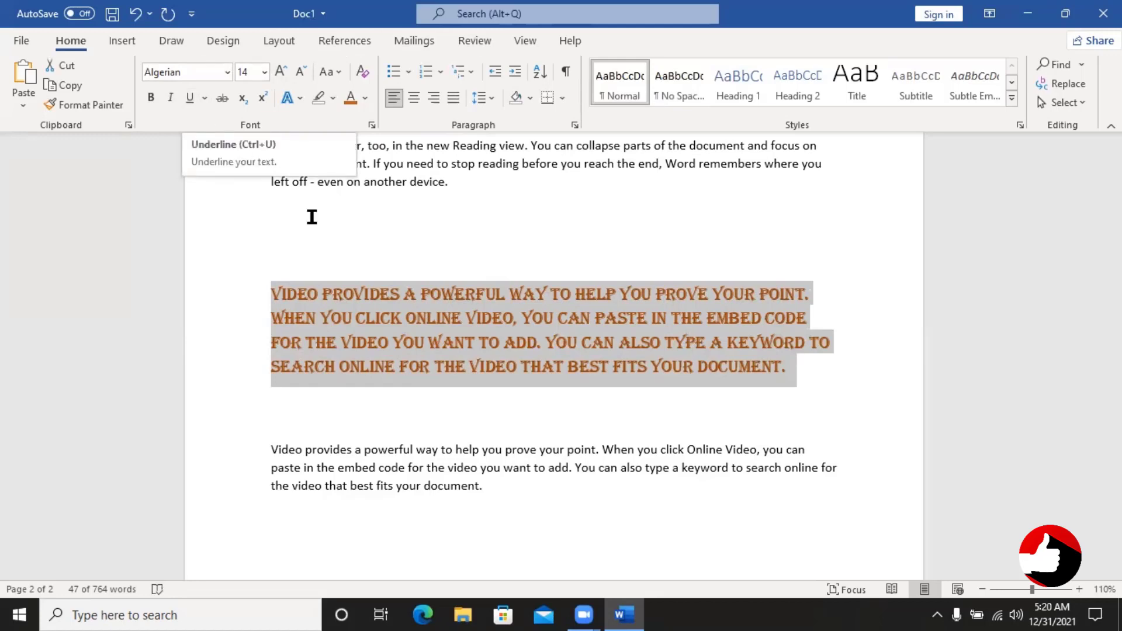
- Toggle underlining on the Algerian paragraph, finishing with it underlined, and deselect the text
{"action": "left_click", "coordinate": [191, 98]}
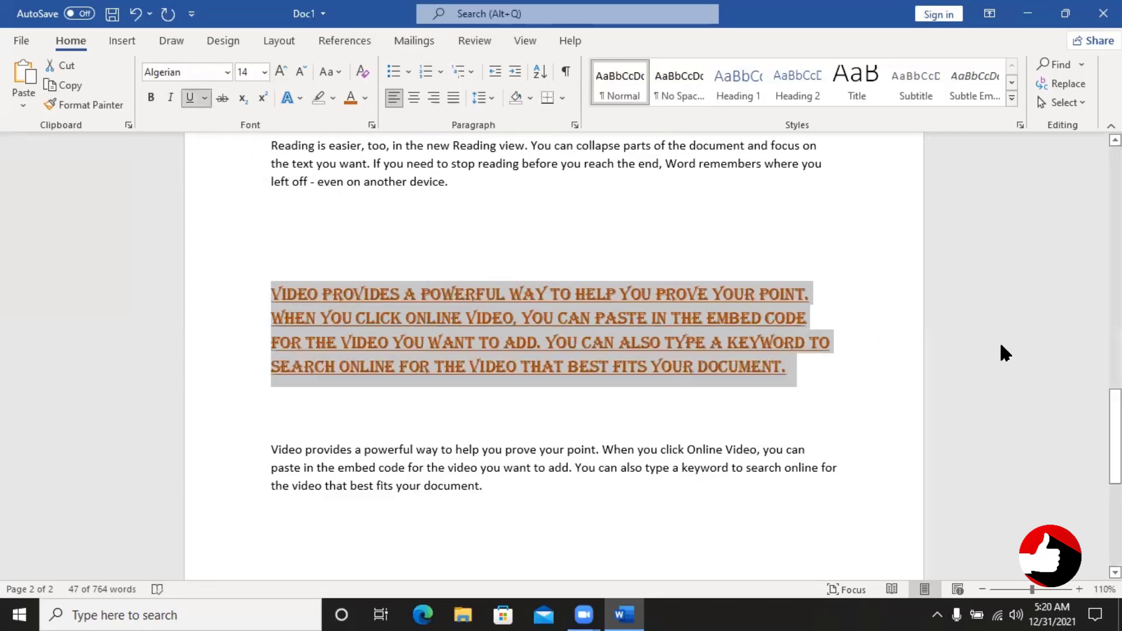
{"action": "key", "text": "ctrl+u"}
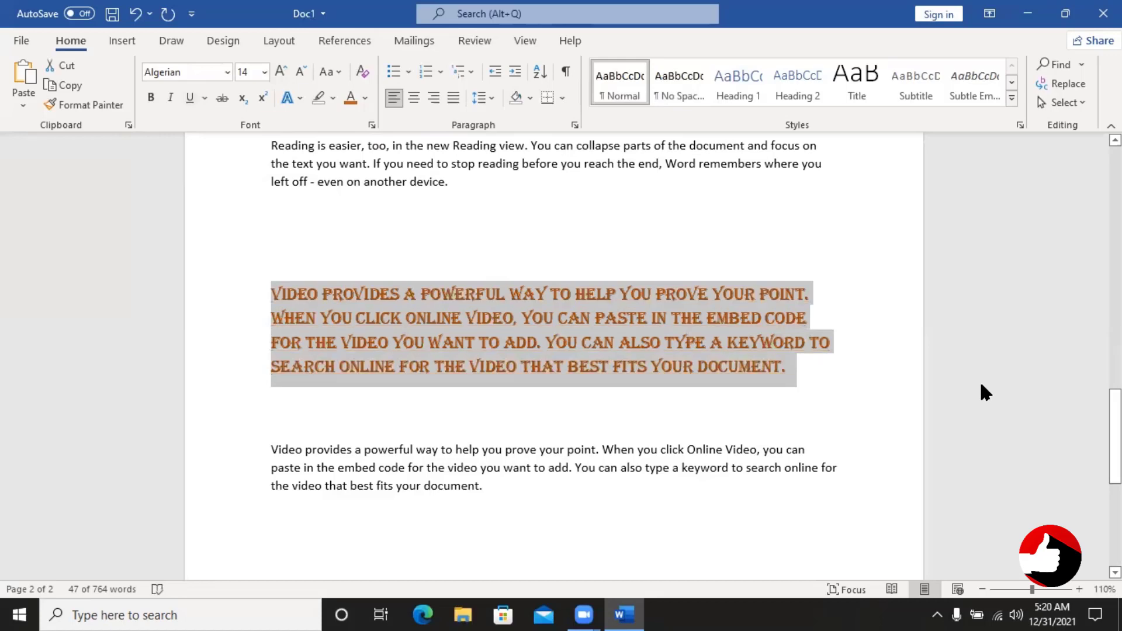
{"action": "key", "text": "ctrl+u"}
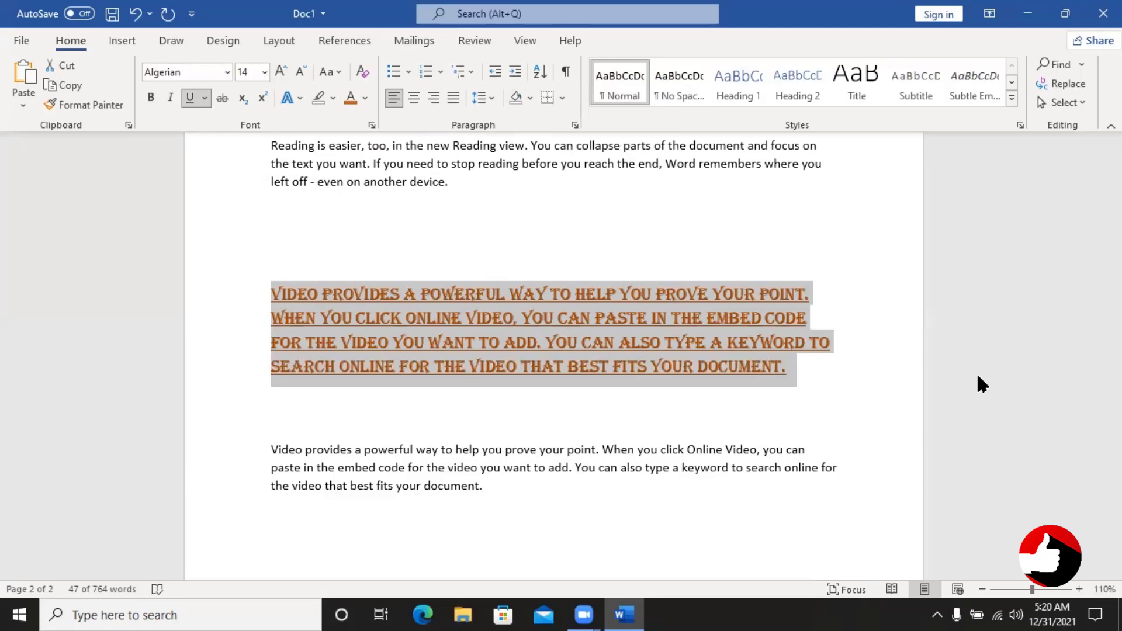
{"action": "left_click", "coordinate": [911, 77]}
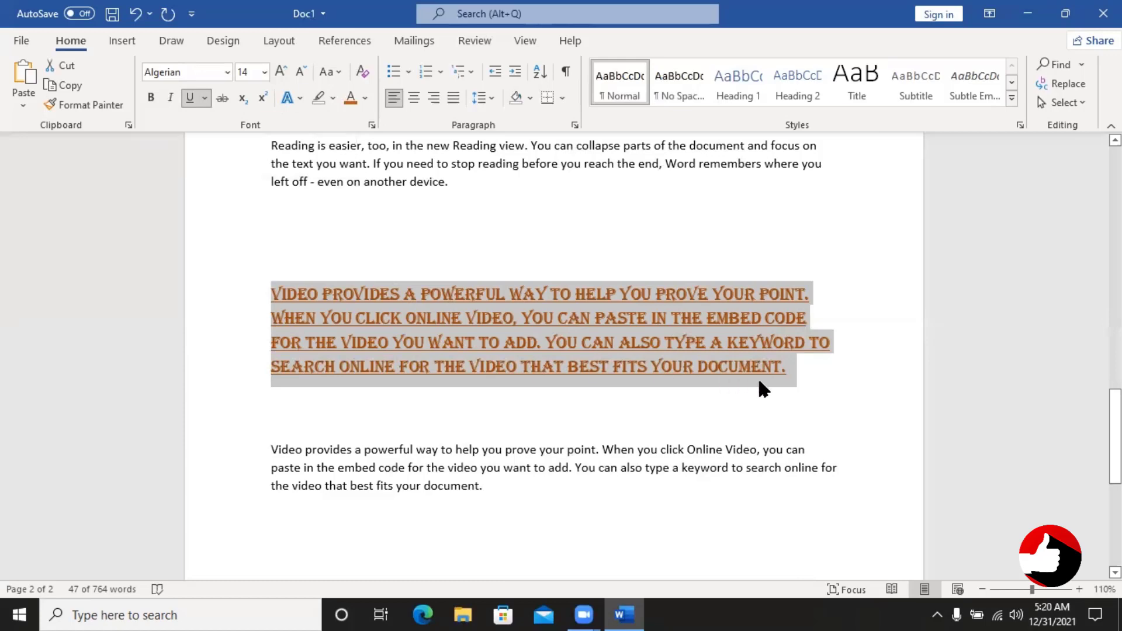
{"action": "left_click", "coordinate": [792, 370]}
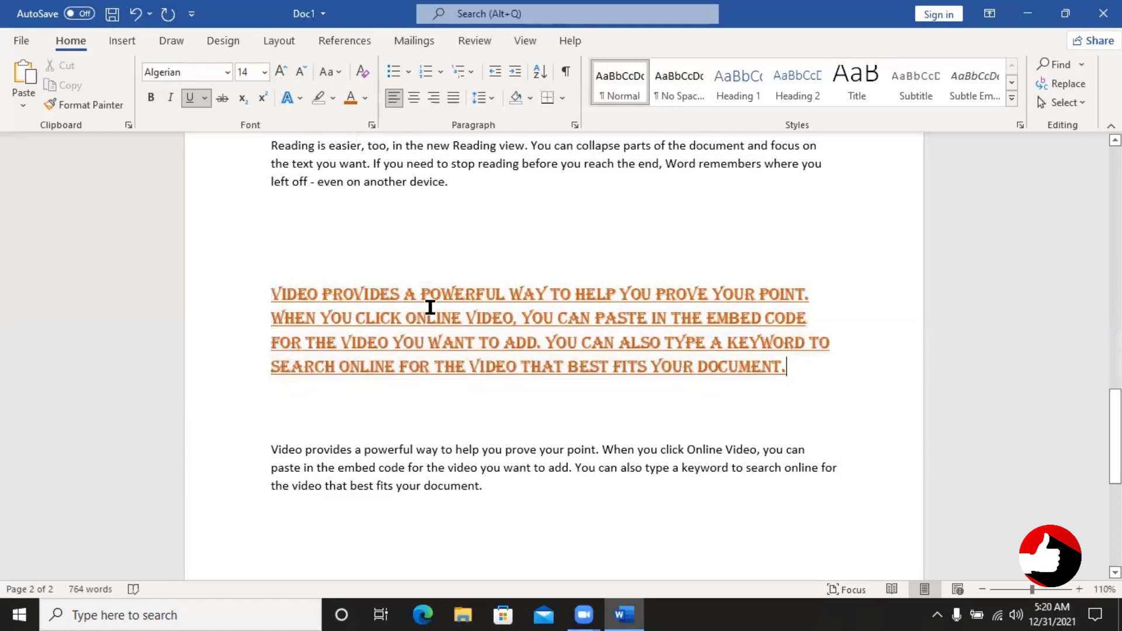